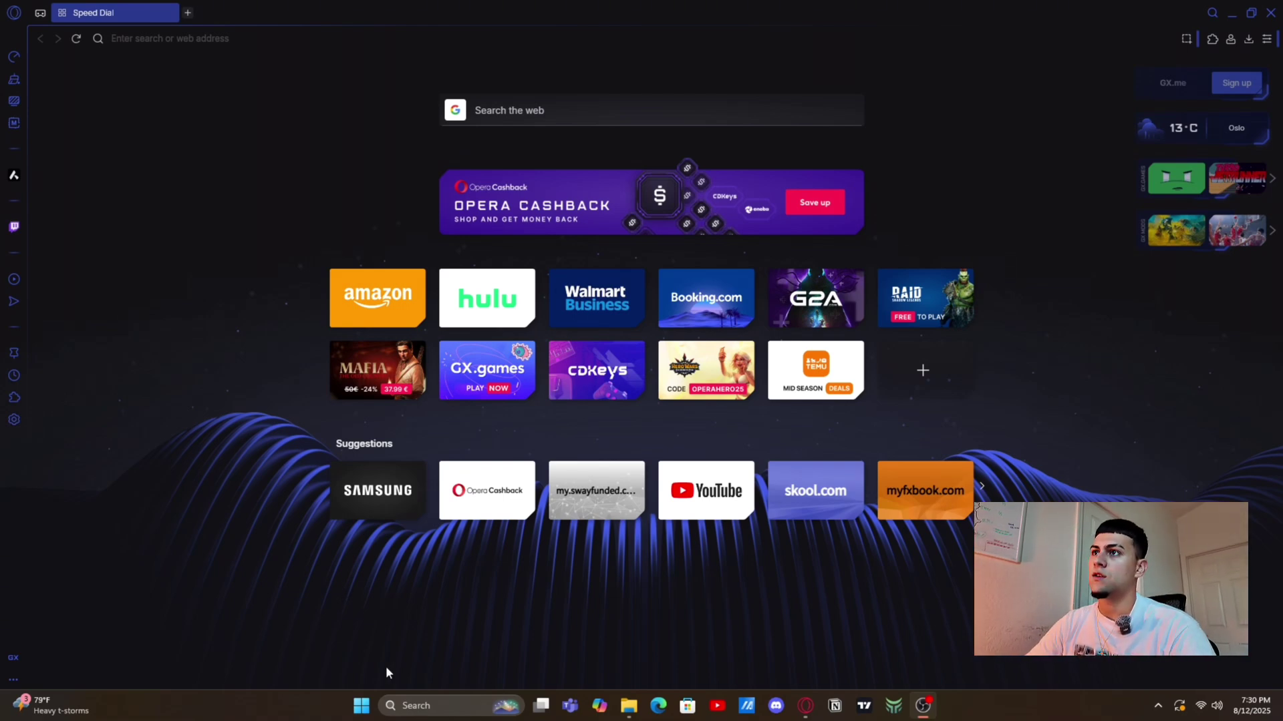
- Put the cursor in the empty Opera GX address bar on the Speed Dial page
click(242, 41)
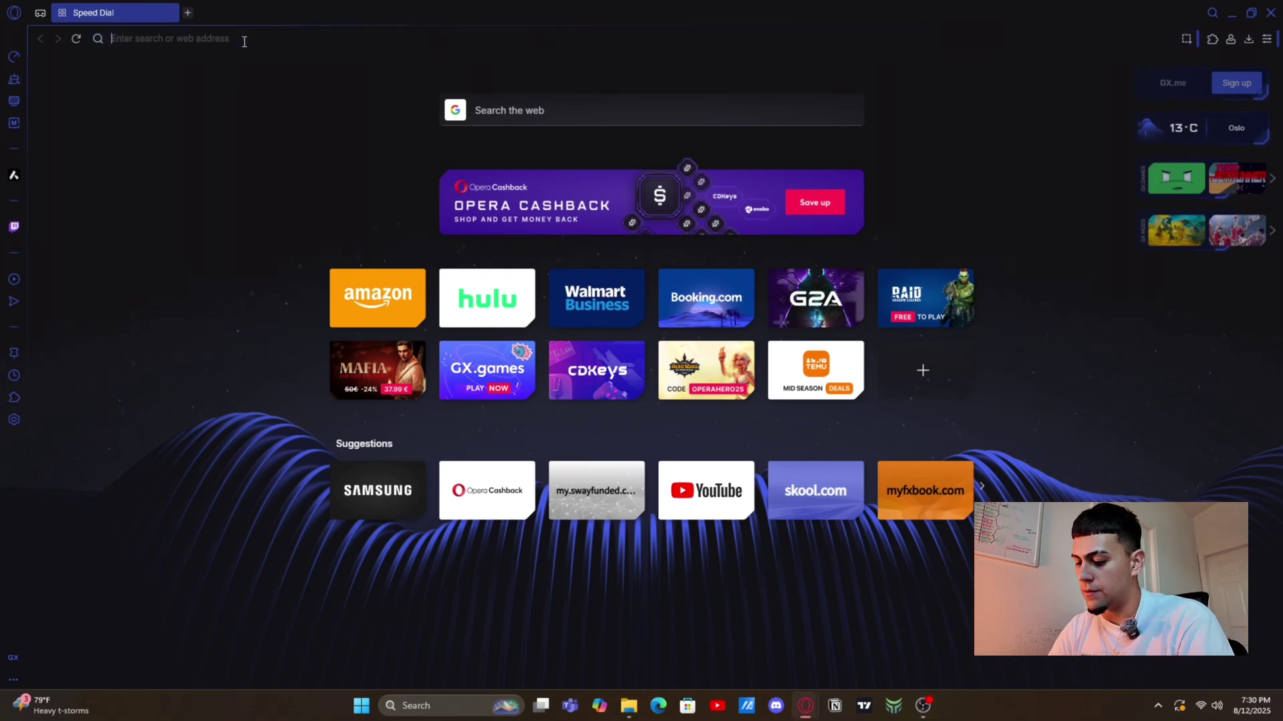
- Load tradingview.com in Opera GX
text(tradingvi)
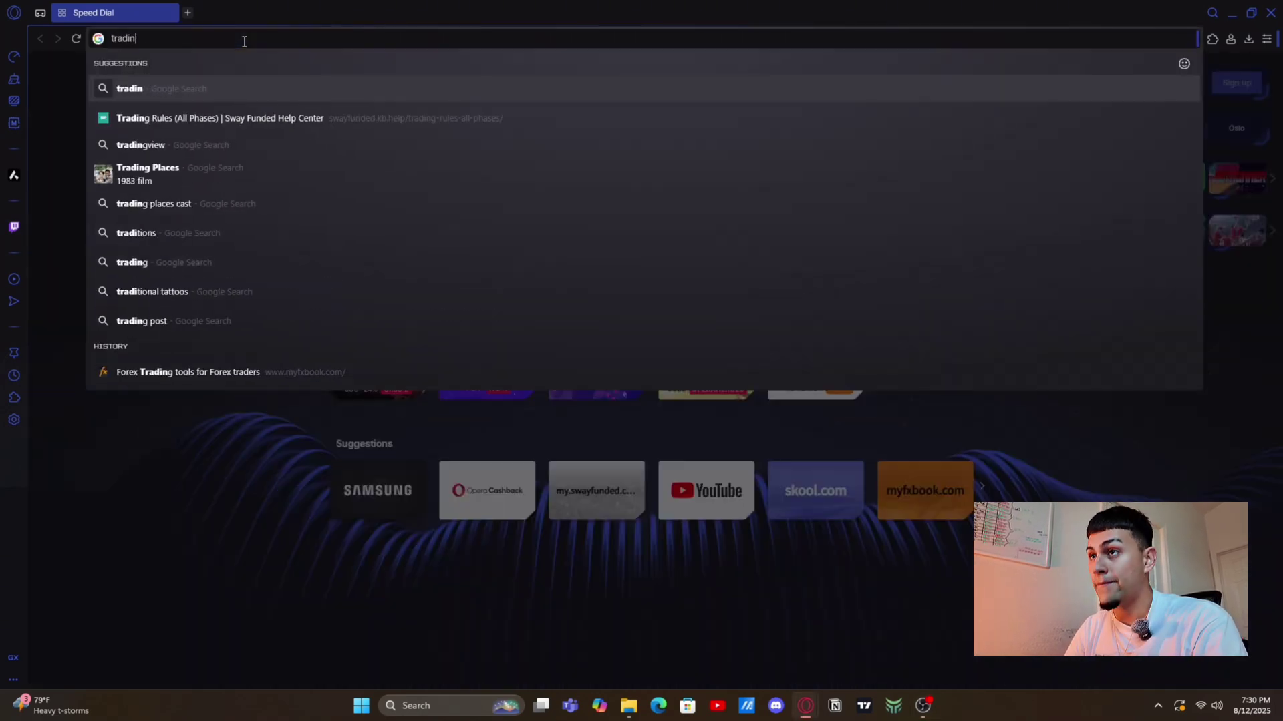
text(ew.com)
key(Return)
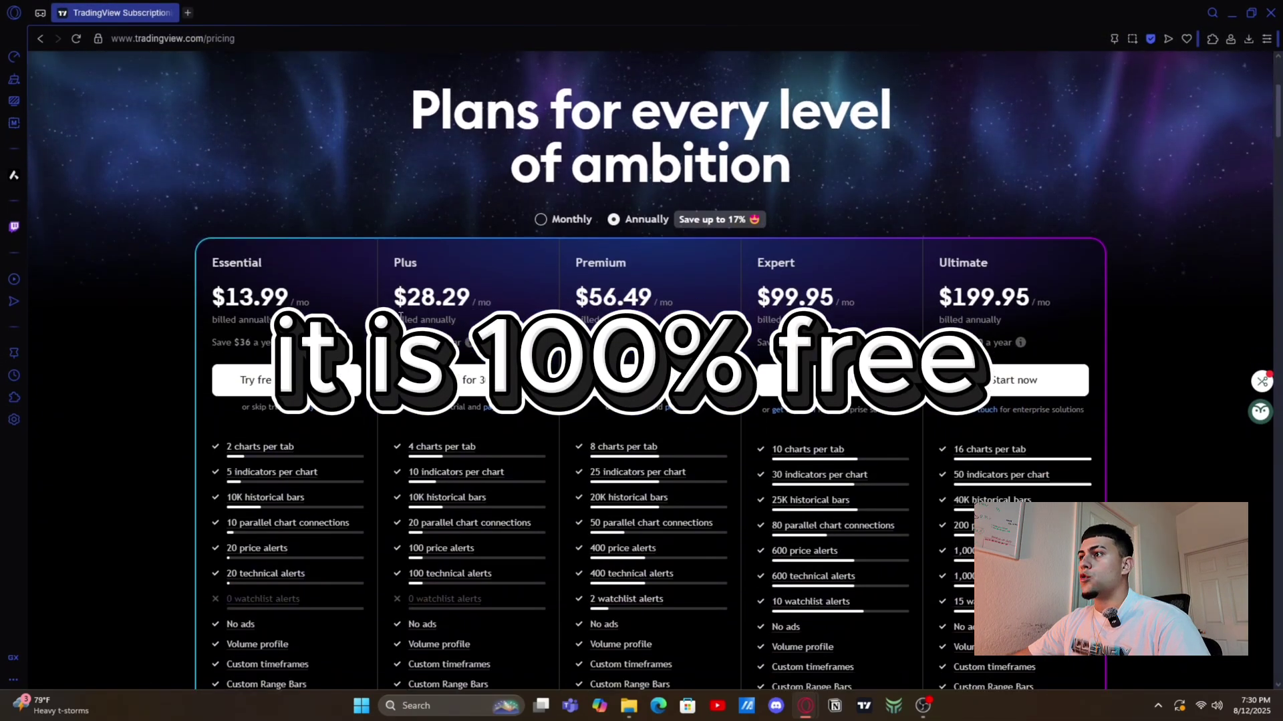
- Start a free TradingView sign-up using Sign in with Google from the pricing page
scroll(456, 339, down, 1)
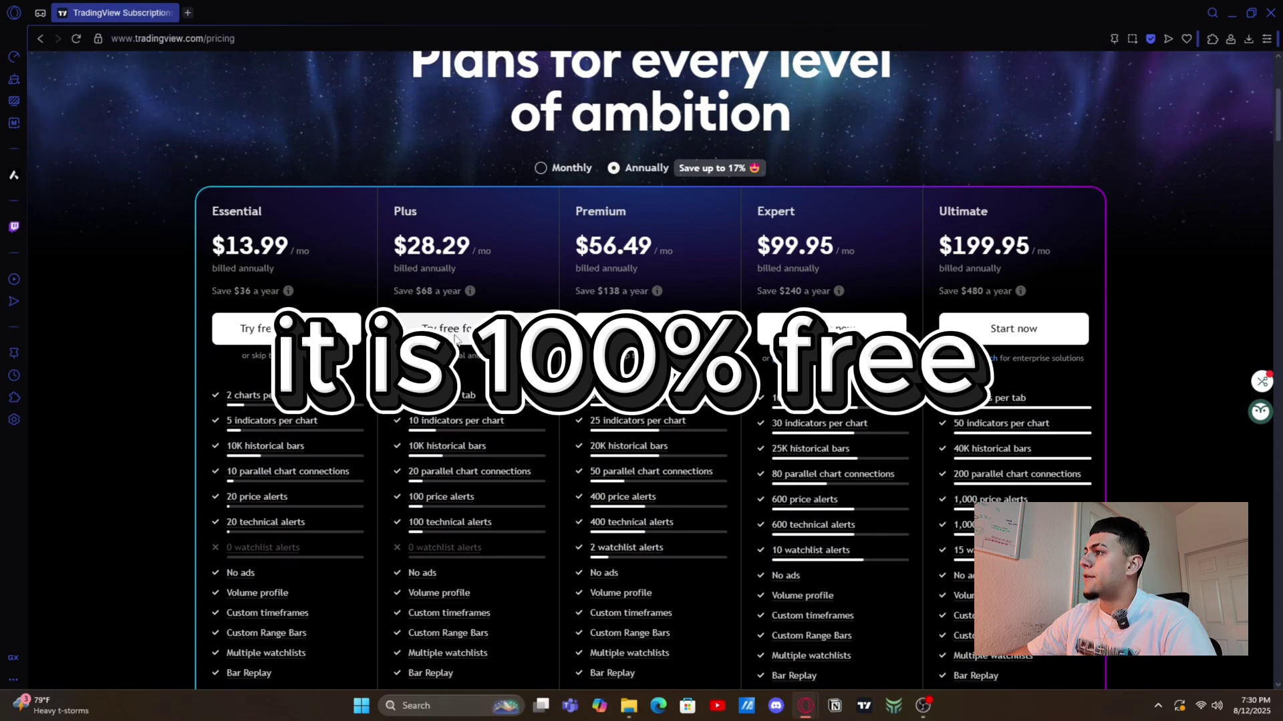
scroll(456, 339, down, 1)
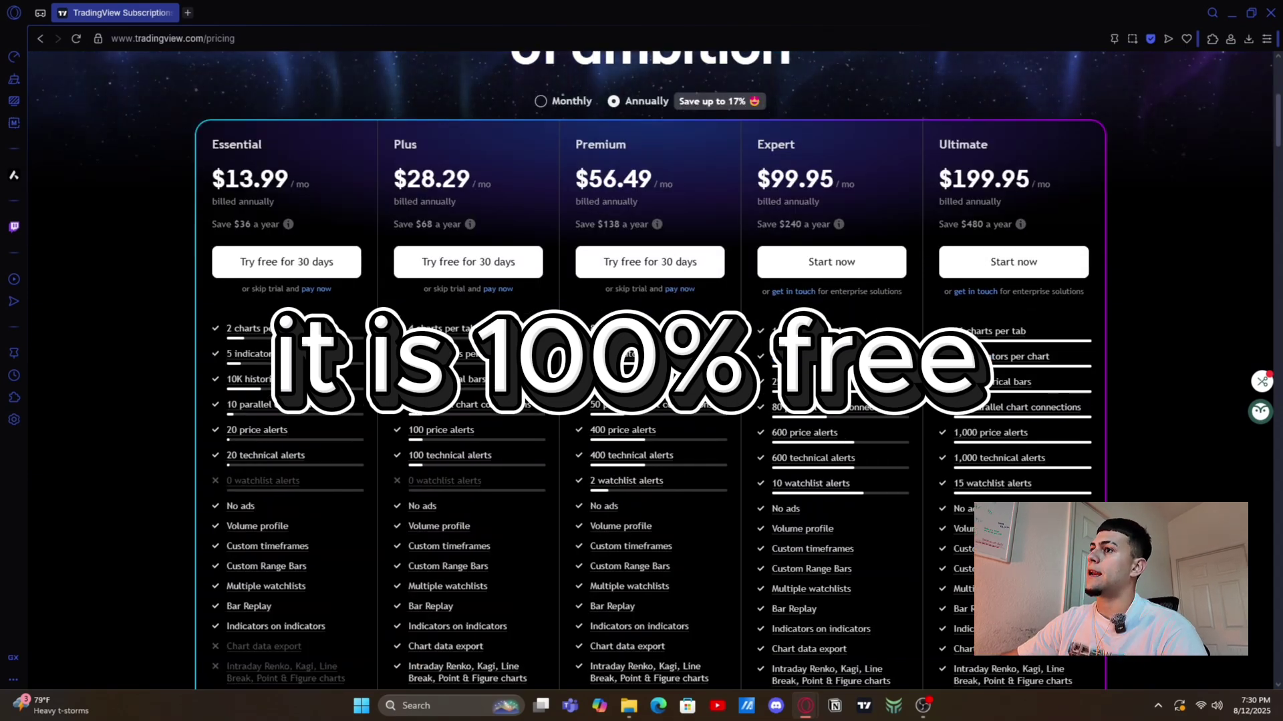
scroll(547, 465, up, 3)
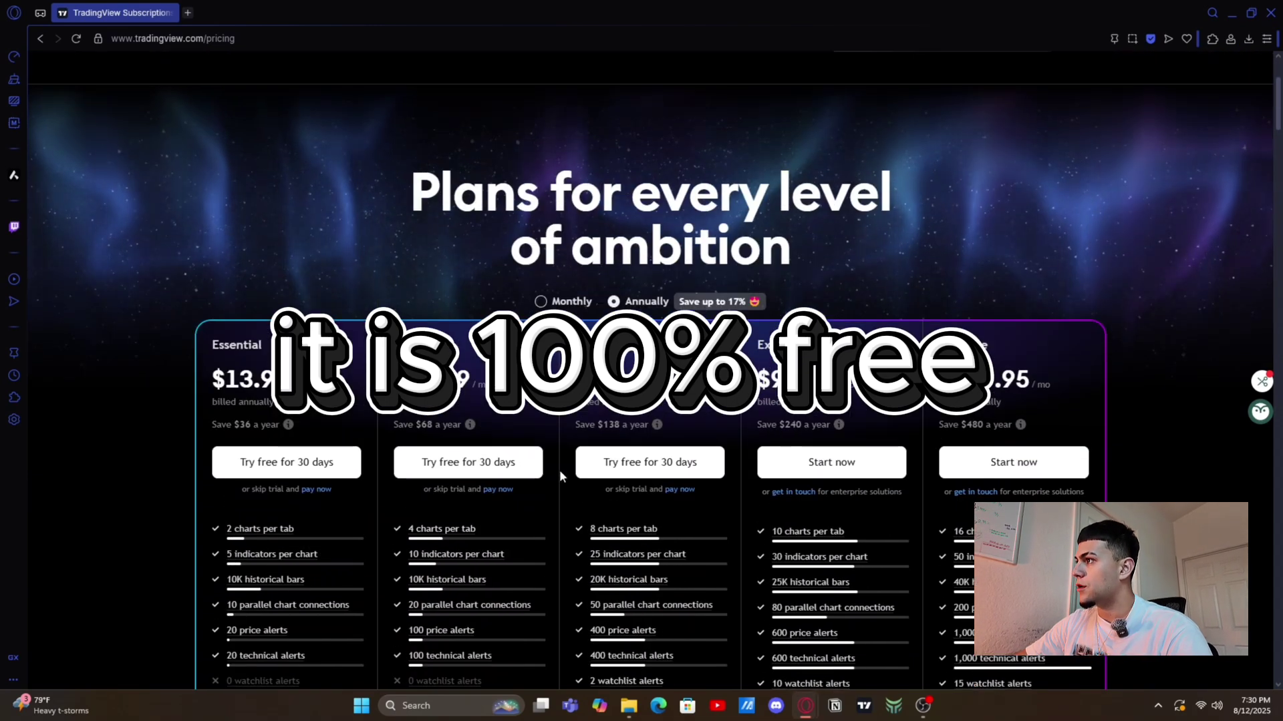
scroll(571, 476, up, 3)
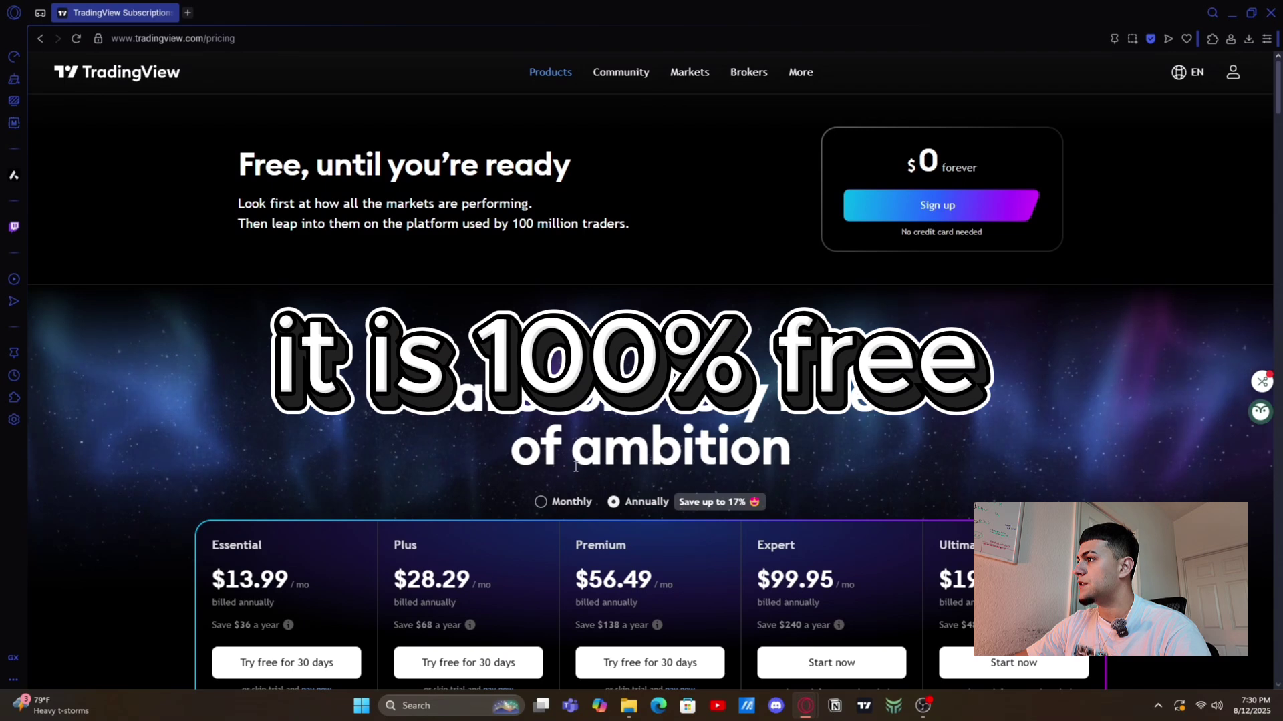
click(917, 204)
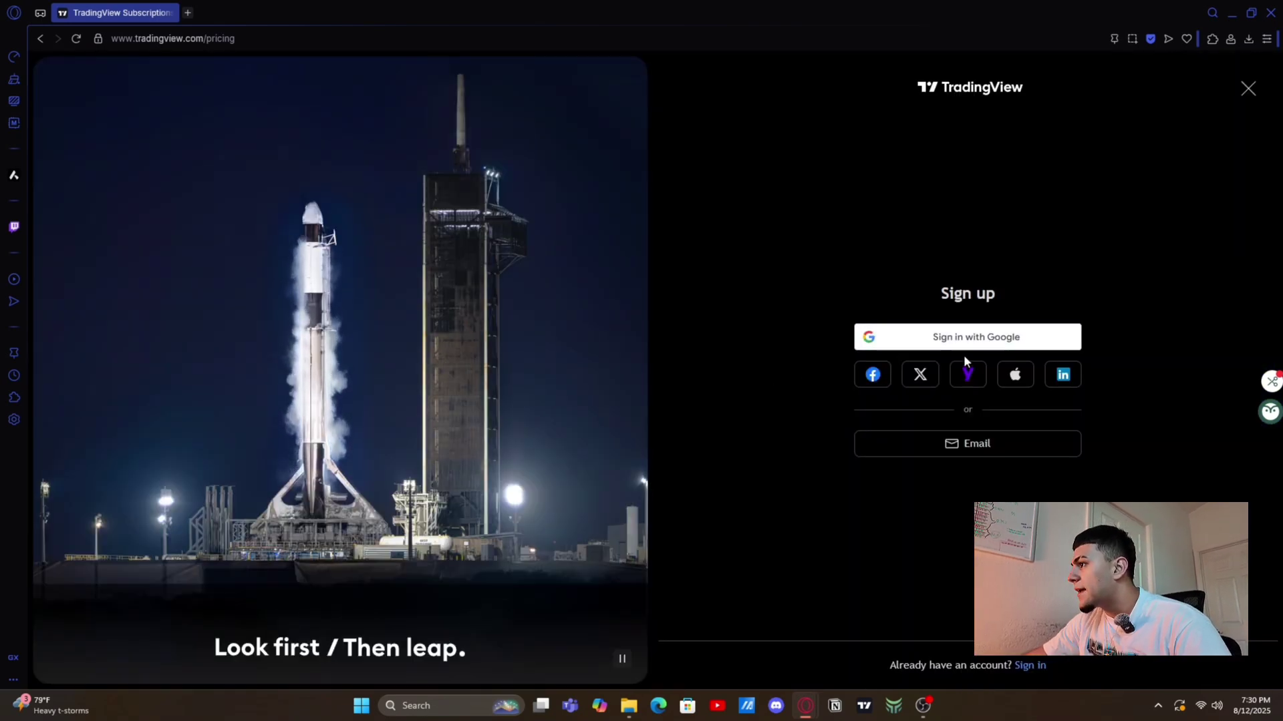
click(962, 338)
- Sign in with another Google account's email and password and approve TradingView access
click(619, 468)
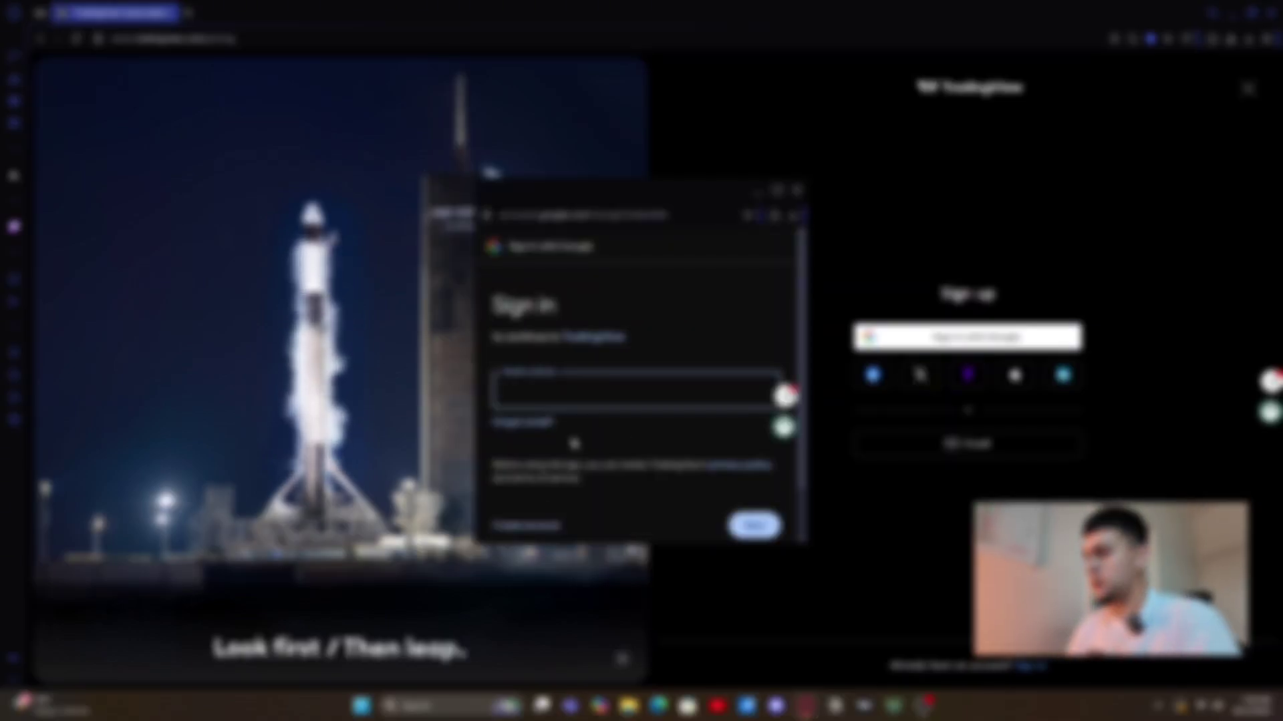
text(testmail@gmail)
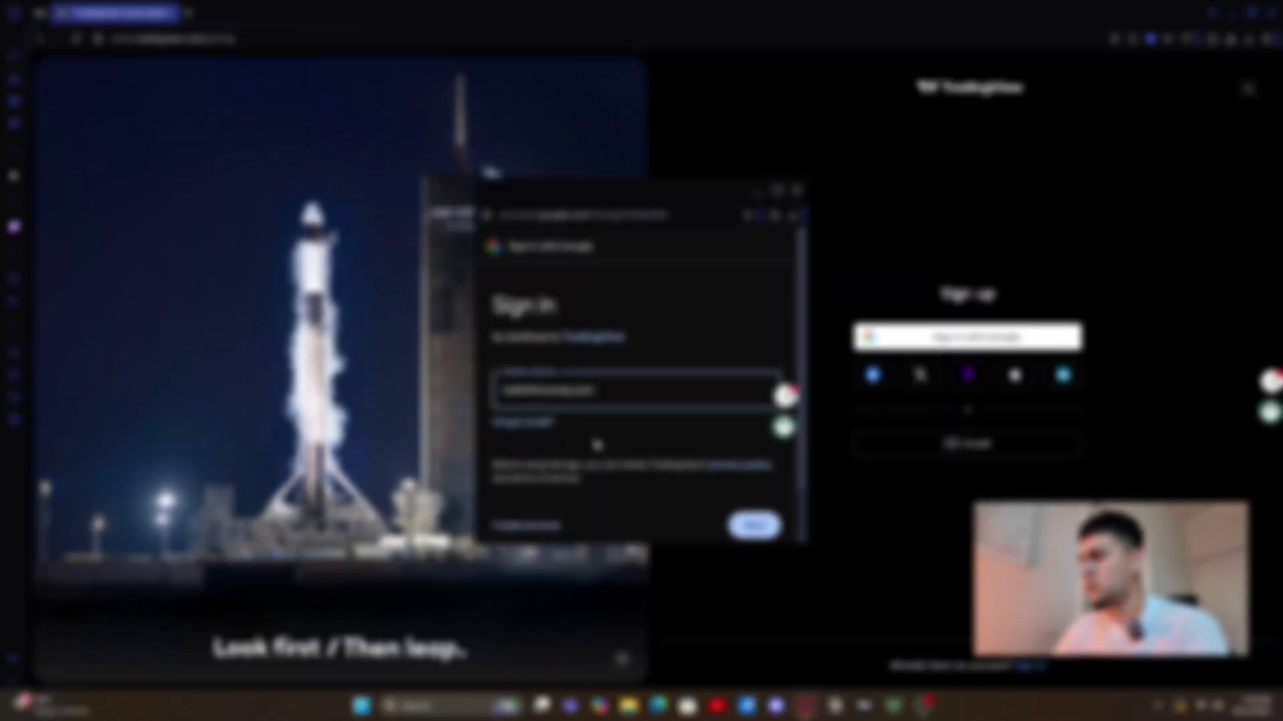
text(.com)
key(Return)
text(********)
key(Return)
click(704, 478)
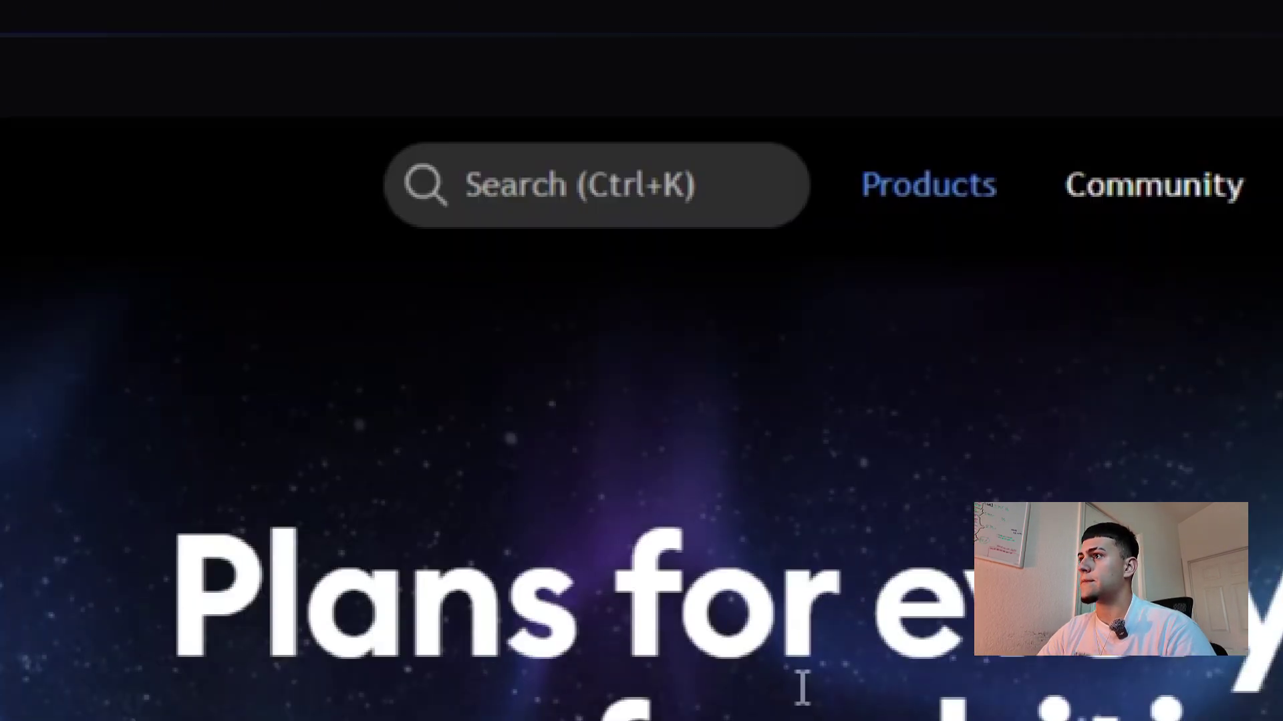
- Open the XAUUSD gold chart from the symbol search
click(672, 223)
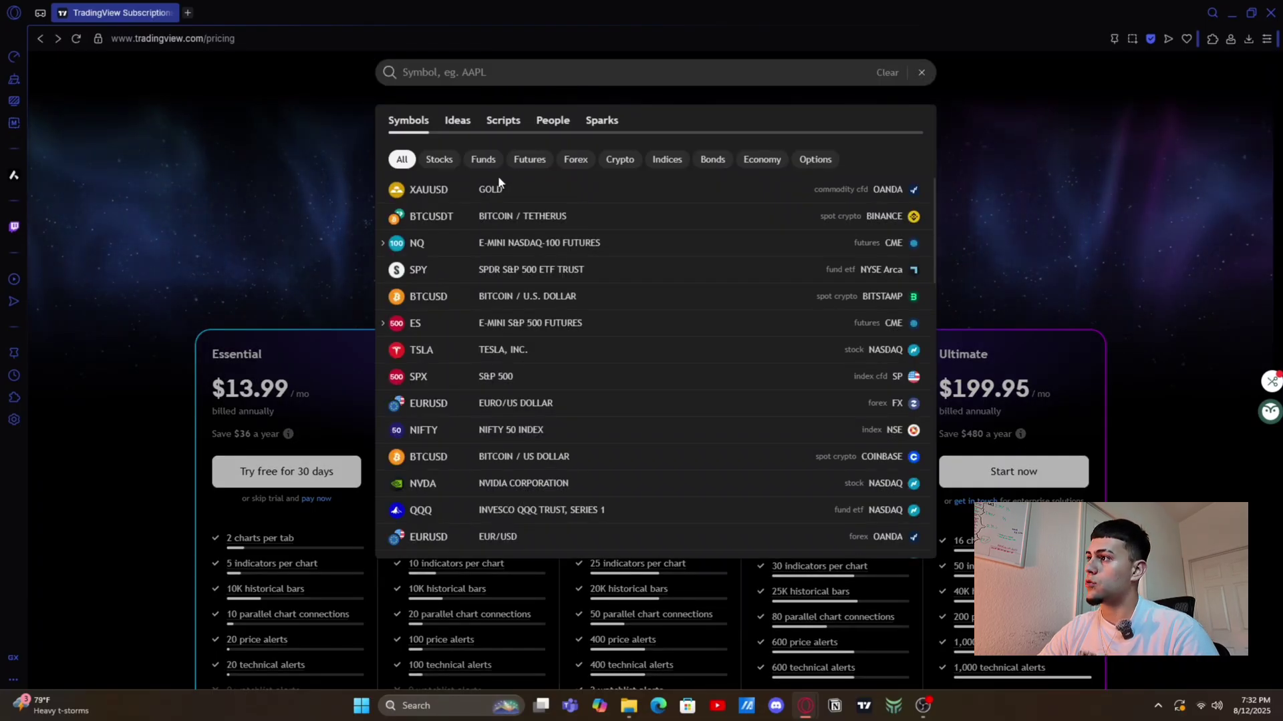
mouse_move(432, 194)
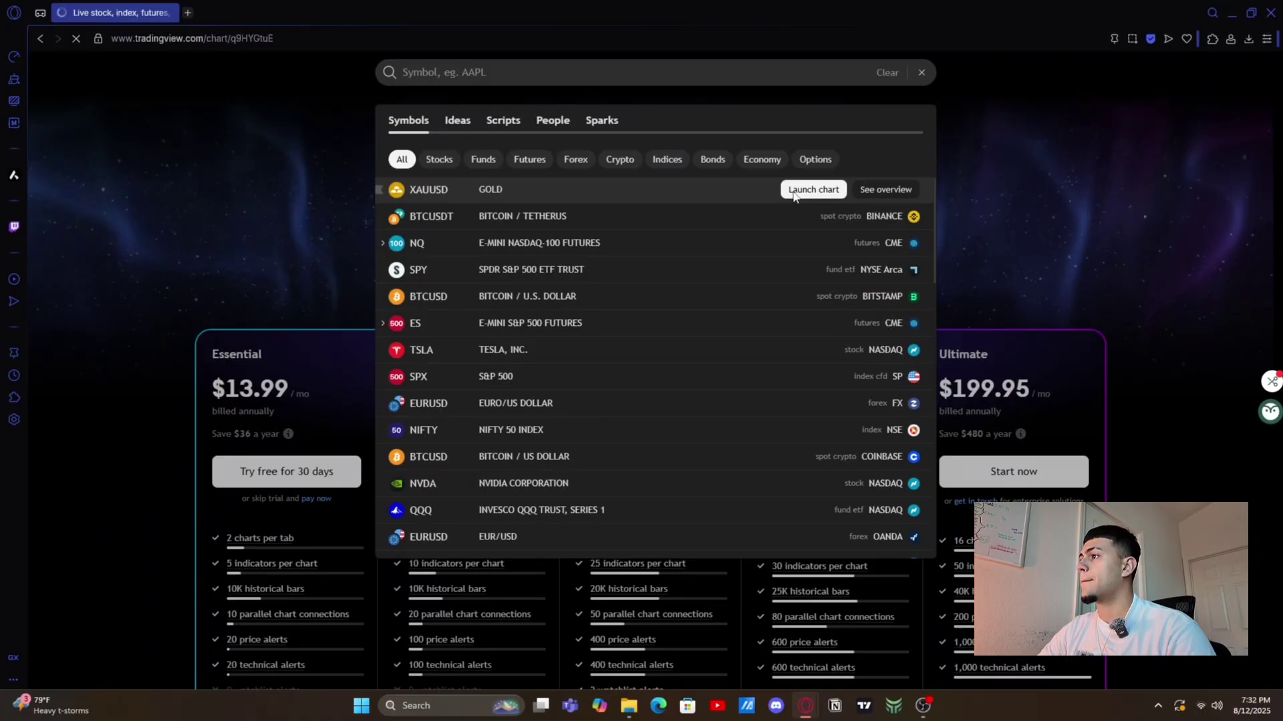
click(795, 191)
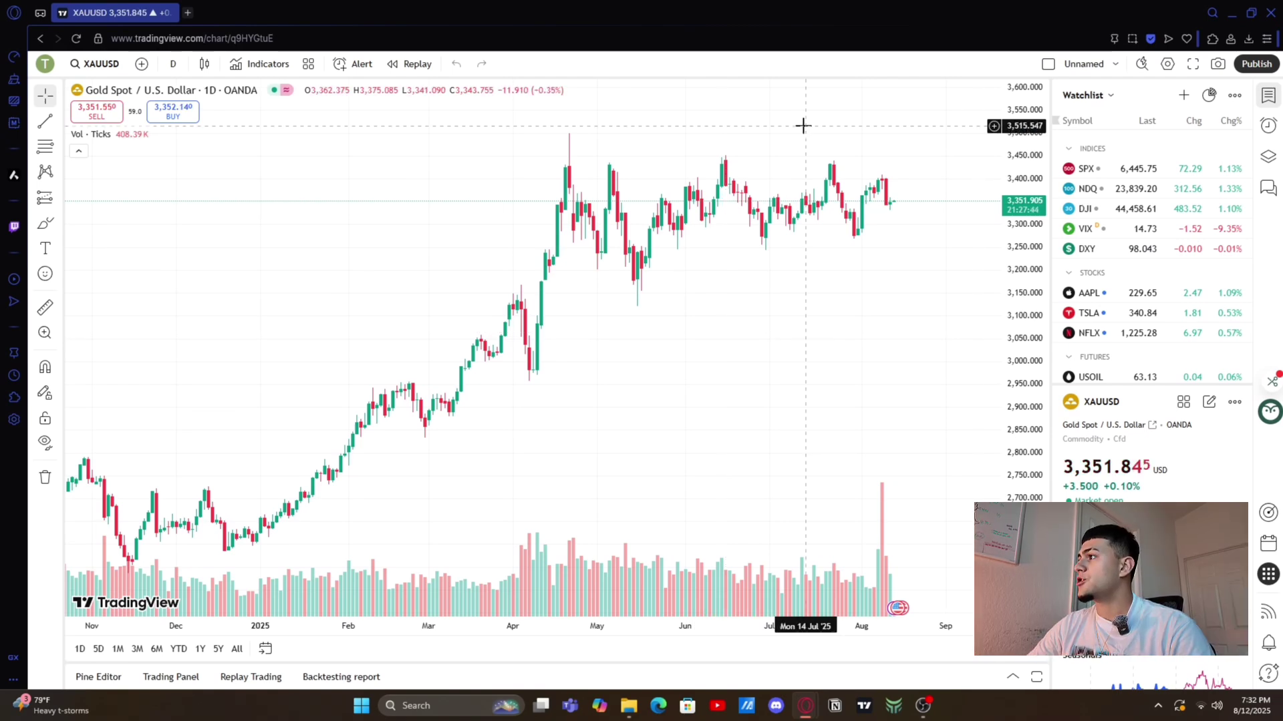
- Compress the price scale to widen the range and pan to earlier months
scroll(829, 137, right, 3)
drag(1018, 158, 1019, 172)
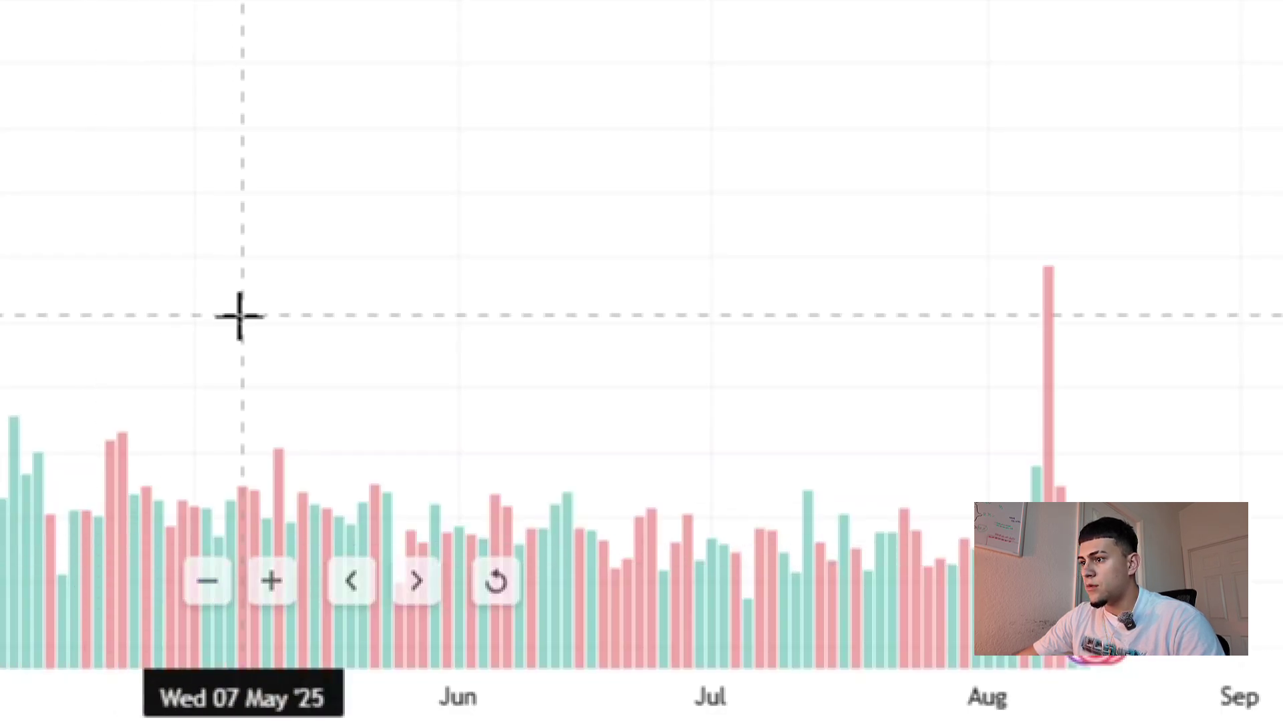
drag(509, 502, 479, 500)
- Uncheck Vol visibility for seconds, minutes, hours, days, weeks and months, apply, and dismiss the tip
double_click(525, 462)
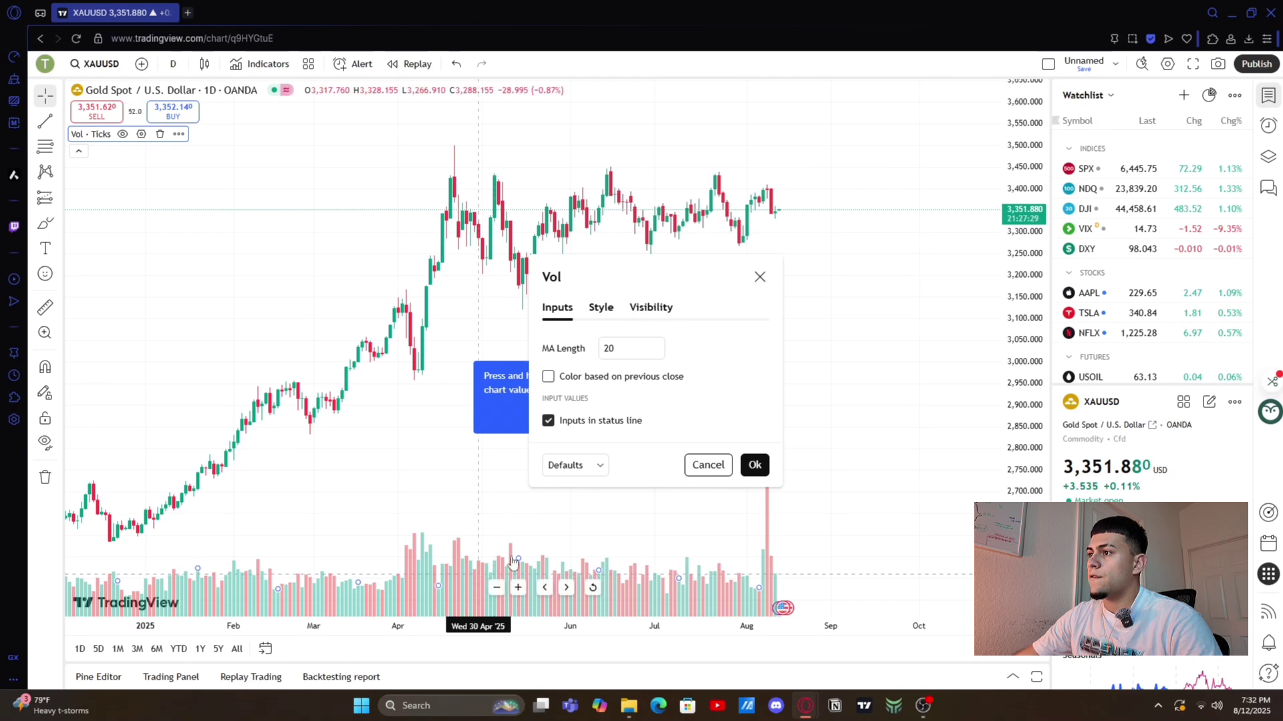
click(647, 309)
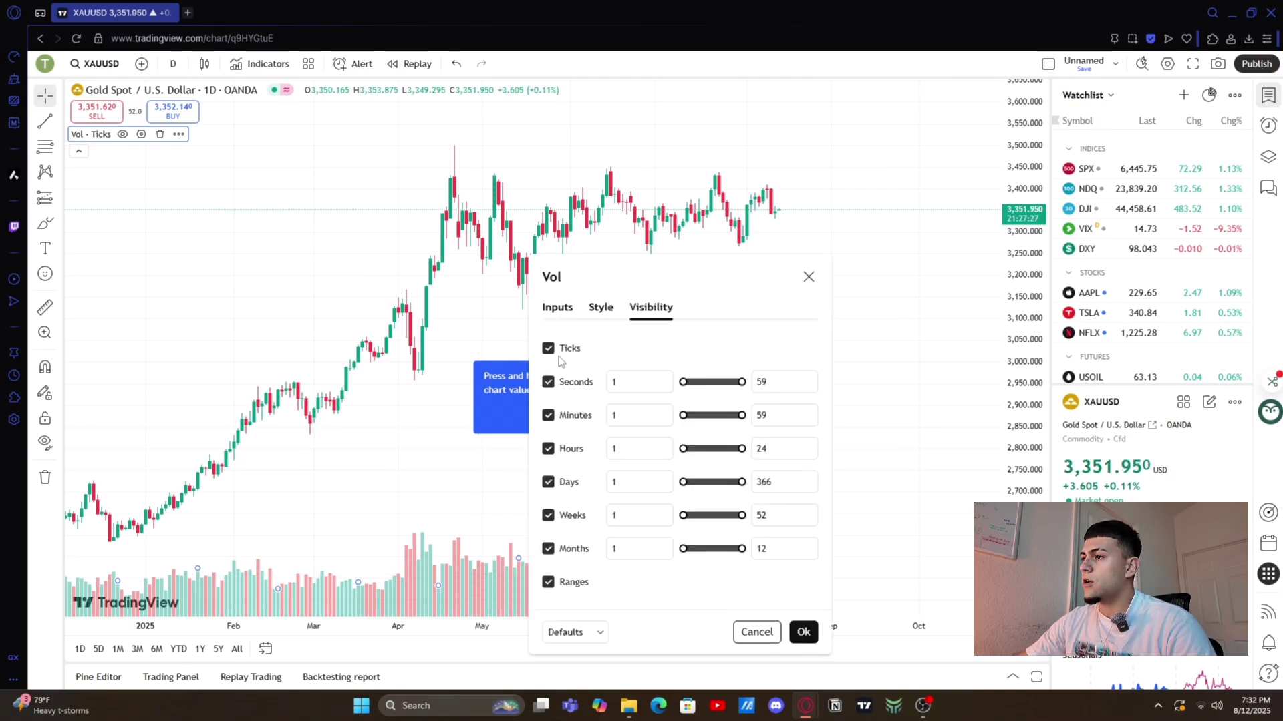
click(548, 381)
click(548, 415)
click(548, 448)
click(547, 482)
click(548, 516)
click(548, 549)
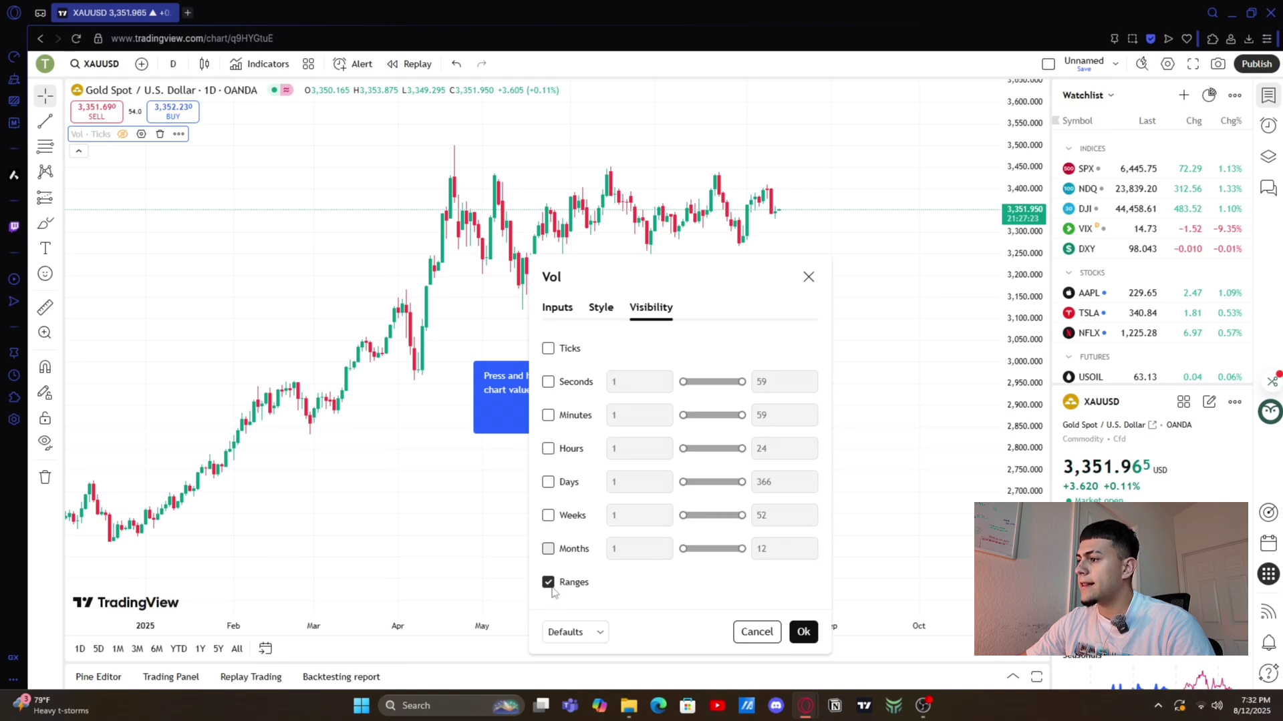
click(804, 631)
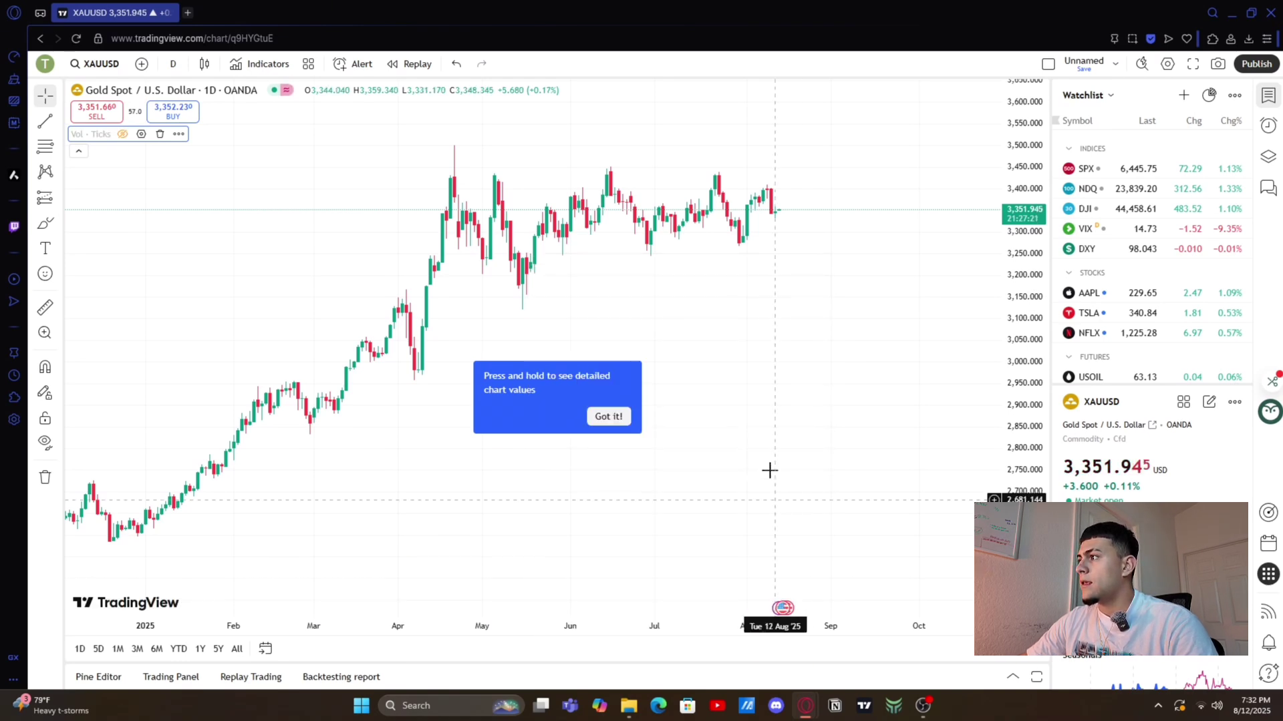
click(608, 418)
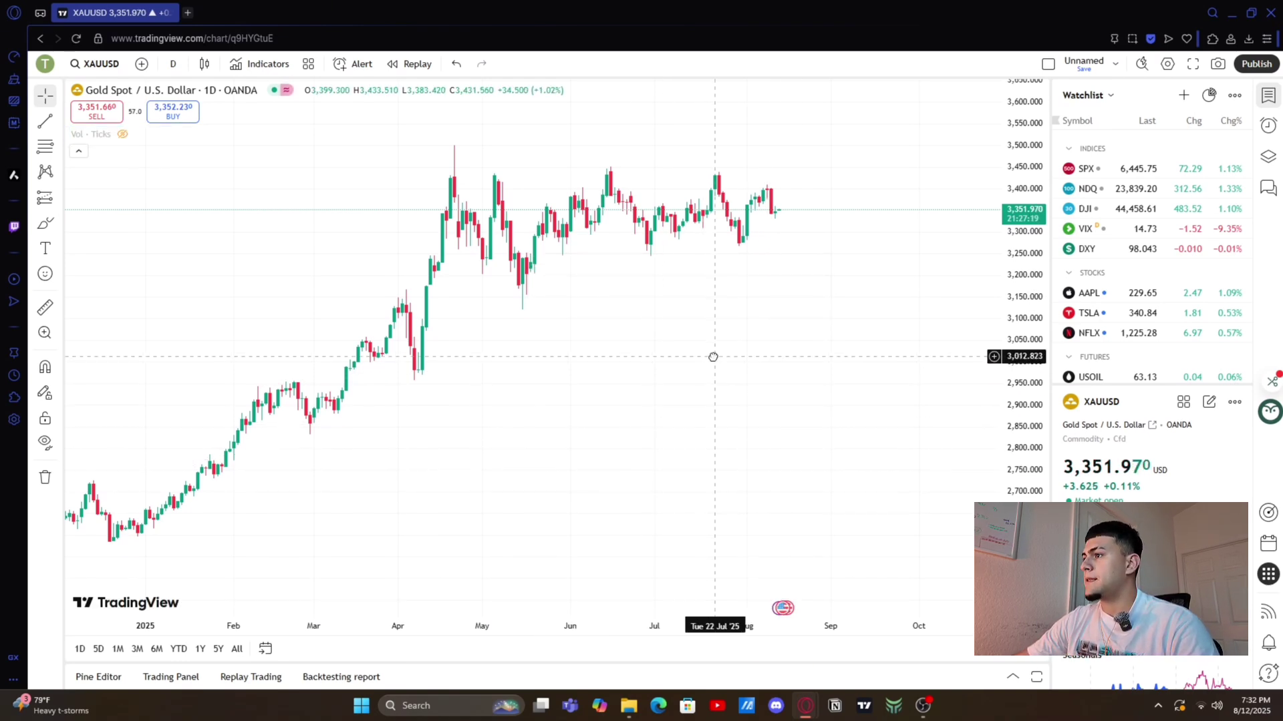
scroll(715, 361, down, 5)
- Set Grid lines to None on the chart settings Canvas tab and apply
scroll(725, 534, up, 3)
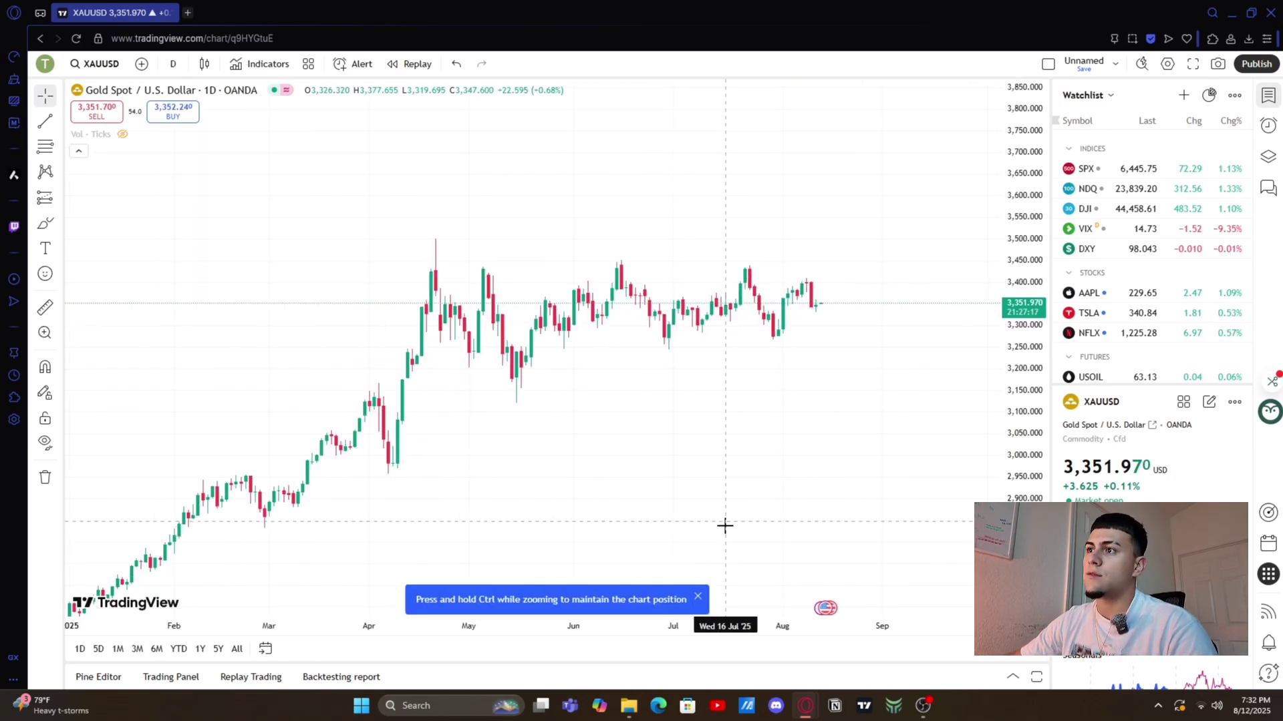
right_click(570, 174)
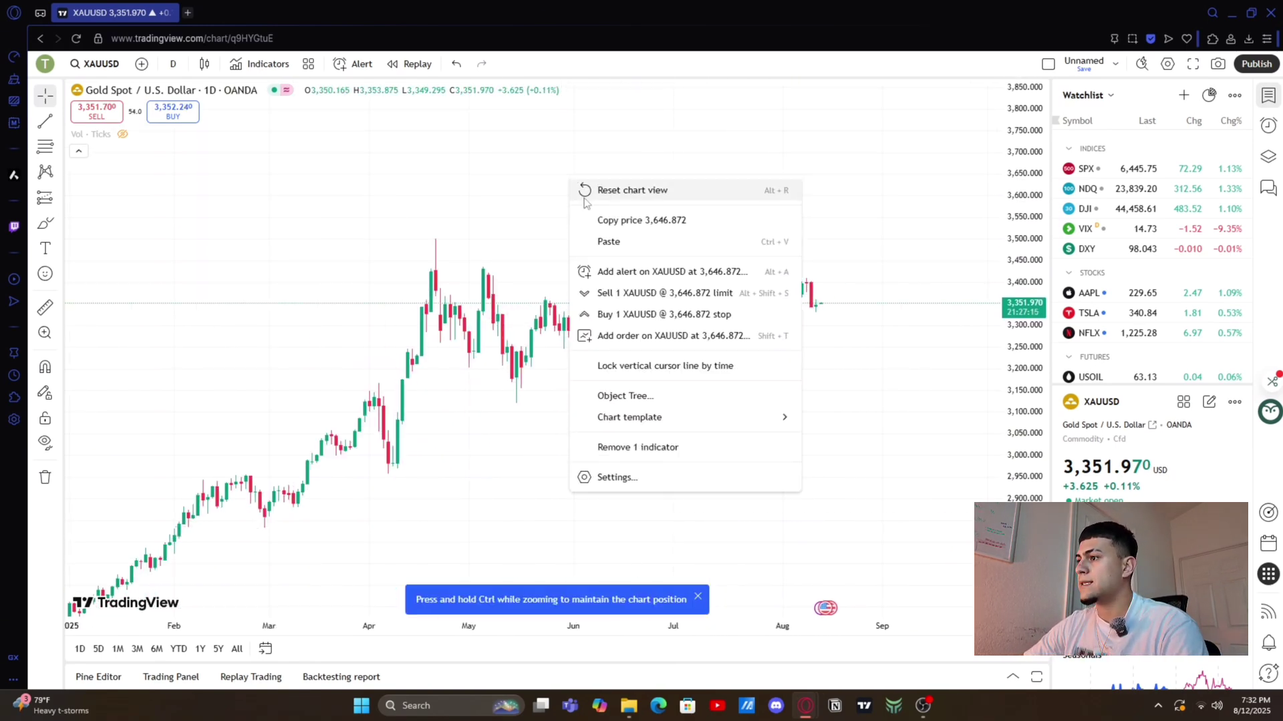
click(640, 478)
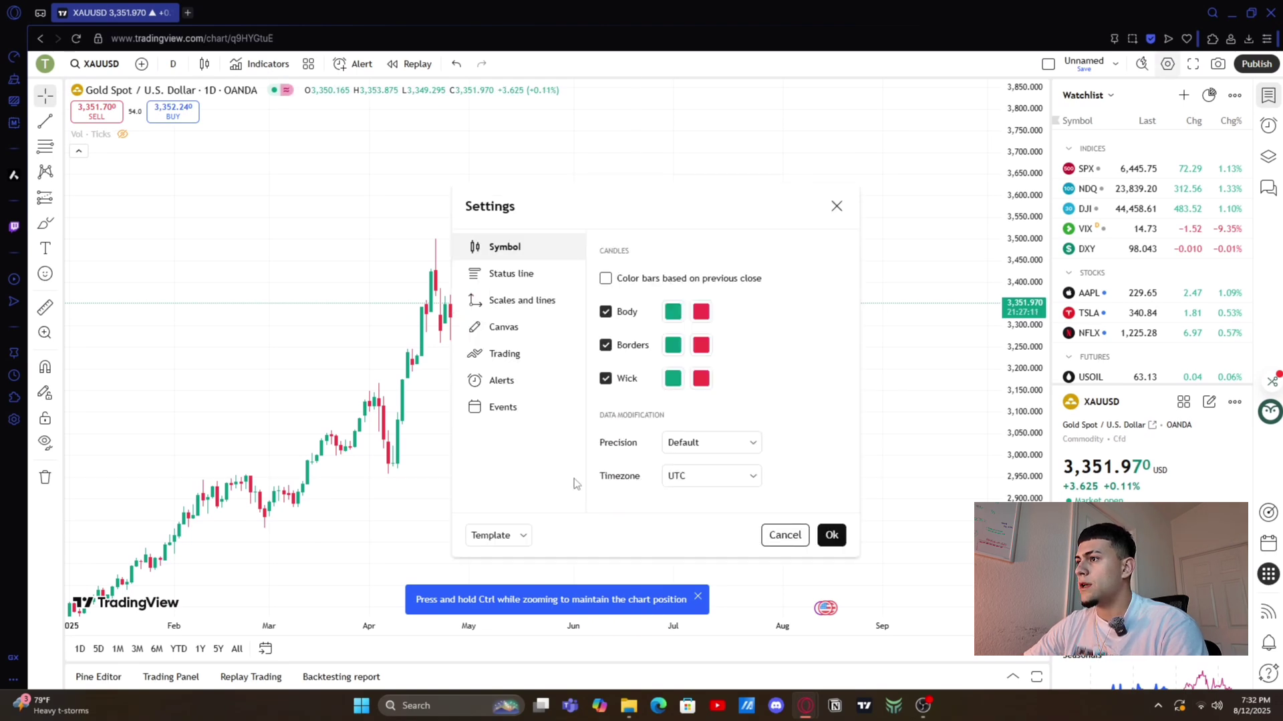
click(544, 334)
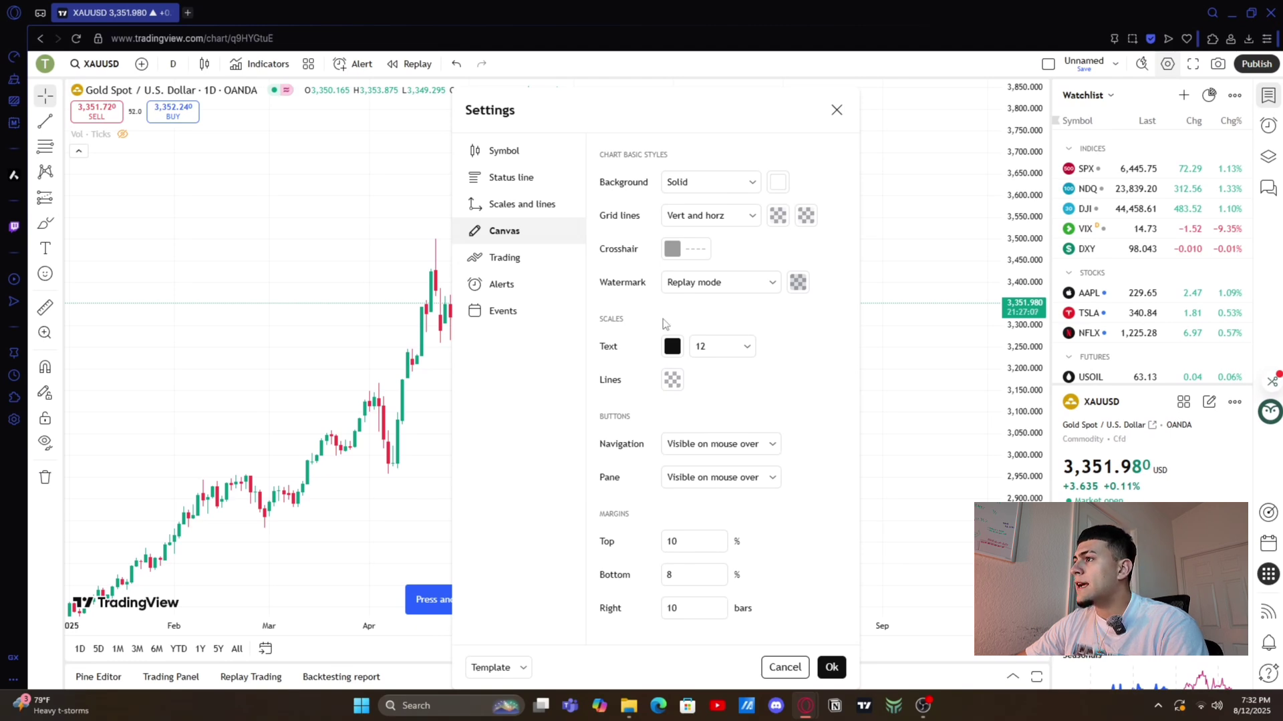
click(752, 216)
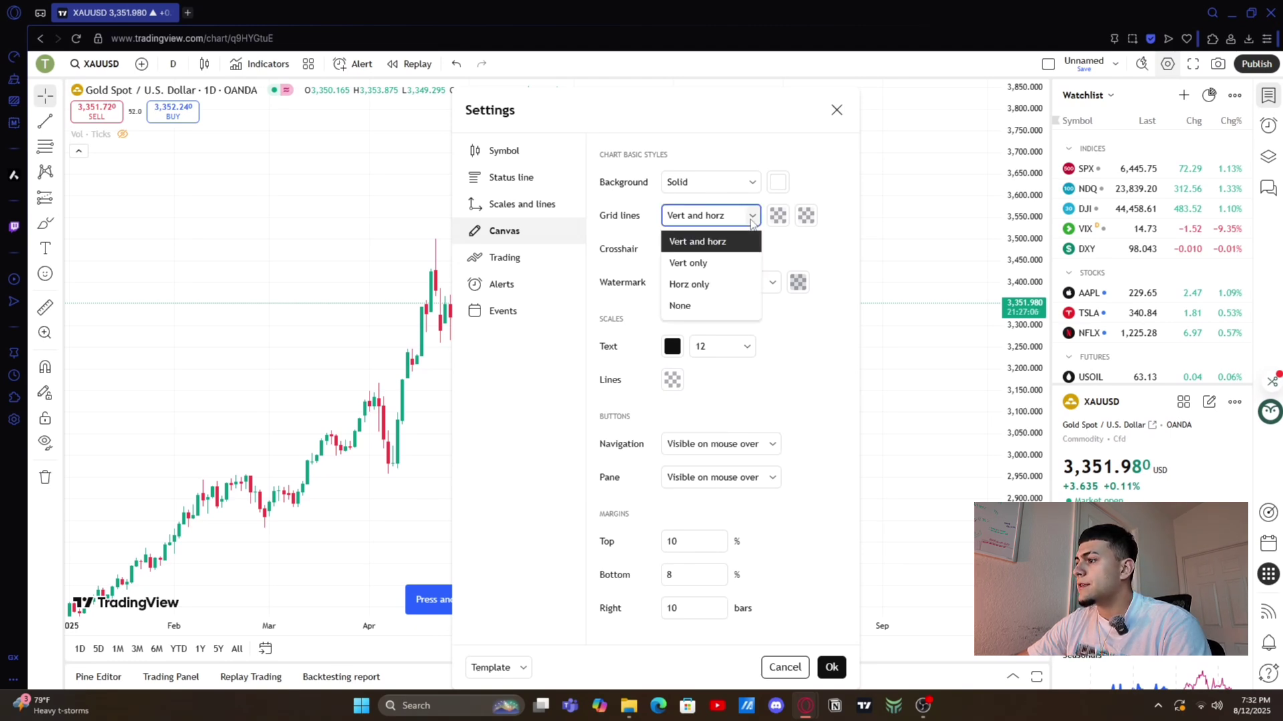
click(701, 306)
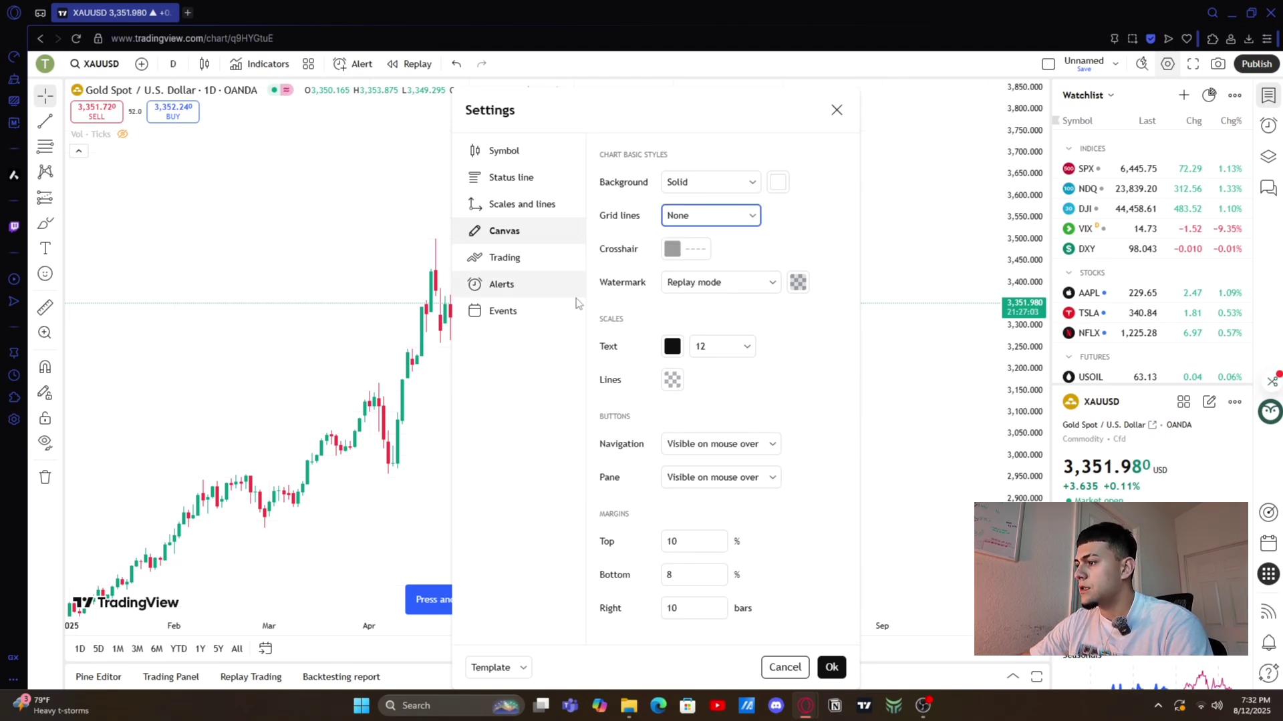
click(831, 667)
scroll(552, 452, down, 3)
drag(552, 452, 602, 423)
drag(559, 540, 624, 434)
- Close the watchlist panel and reopen chart settings on the Symbol candle section
click(1268, 95)
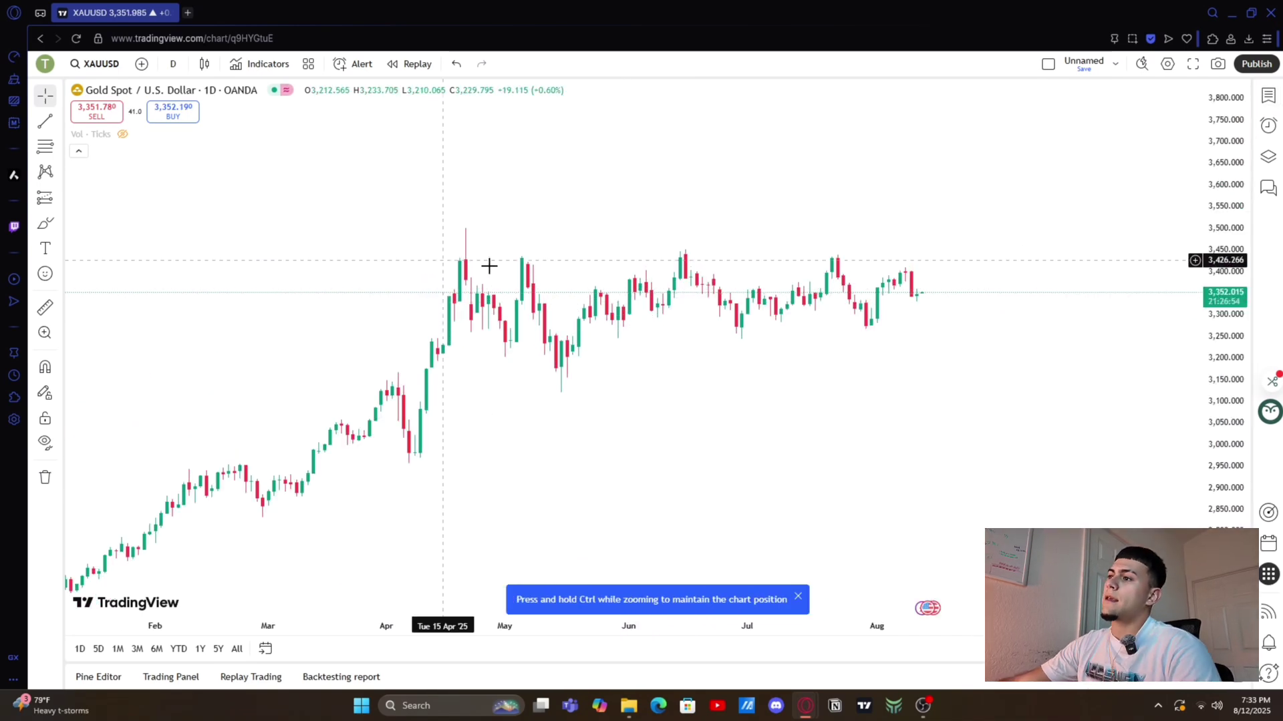
right_click(530, 172)
click(588, 472)
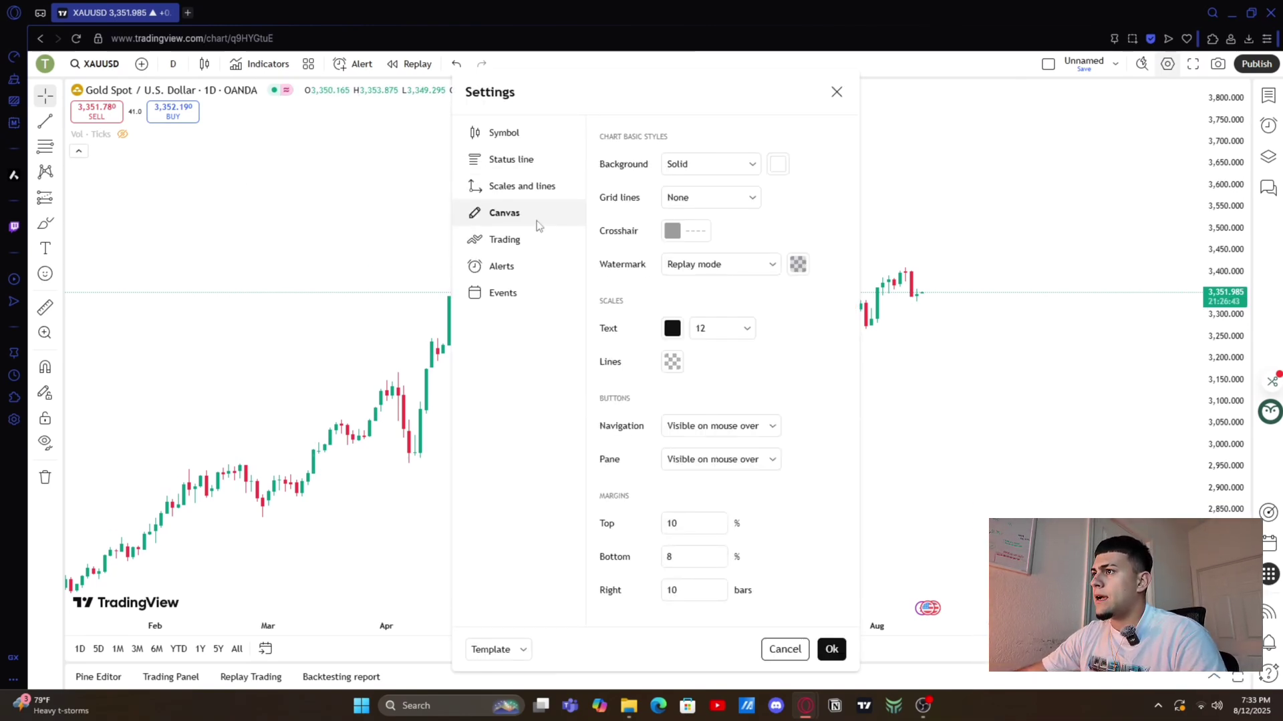
click(539, 184)
click(538, 157)
click(538, 132)
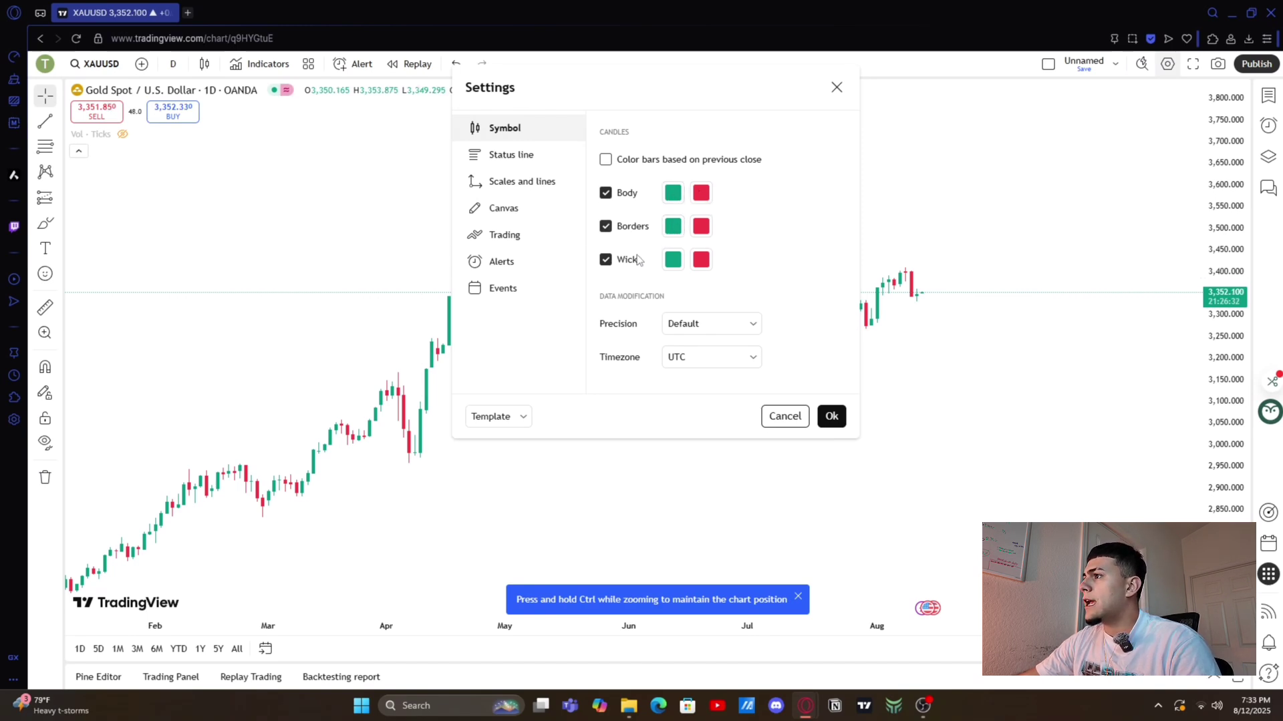
- Set both rising and falling candle borders to black
click(671, 227)
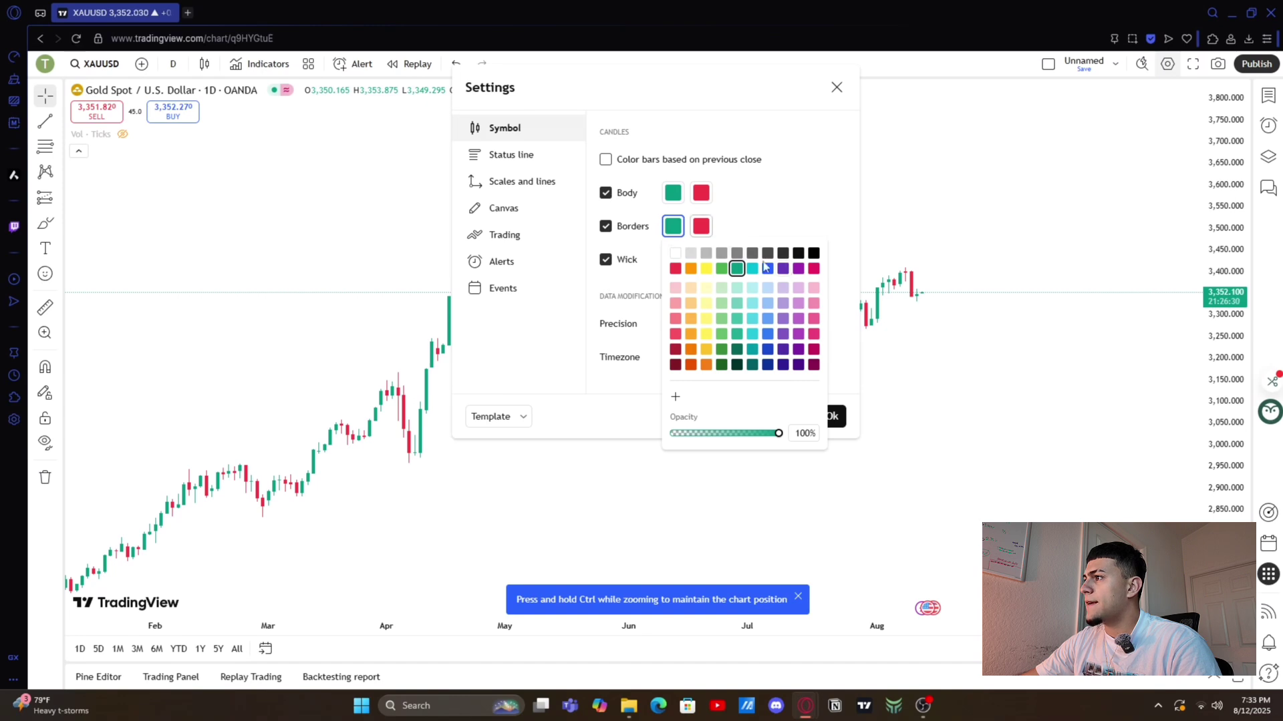
click(815, 255)
key(Tab)
key(Return)
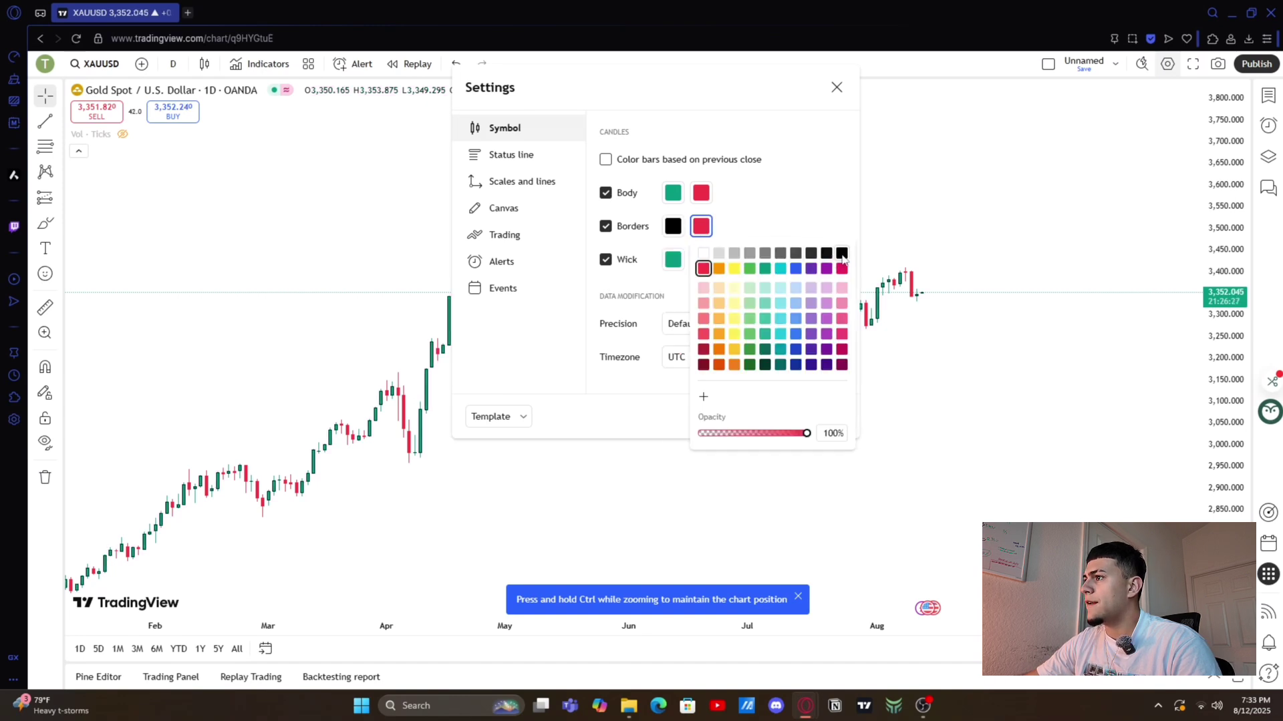
click(841, 254)
- Set both rising and falling candle wicks to black
click(675, 260)
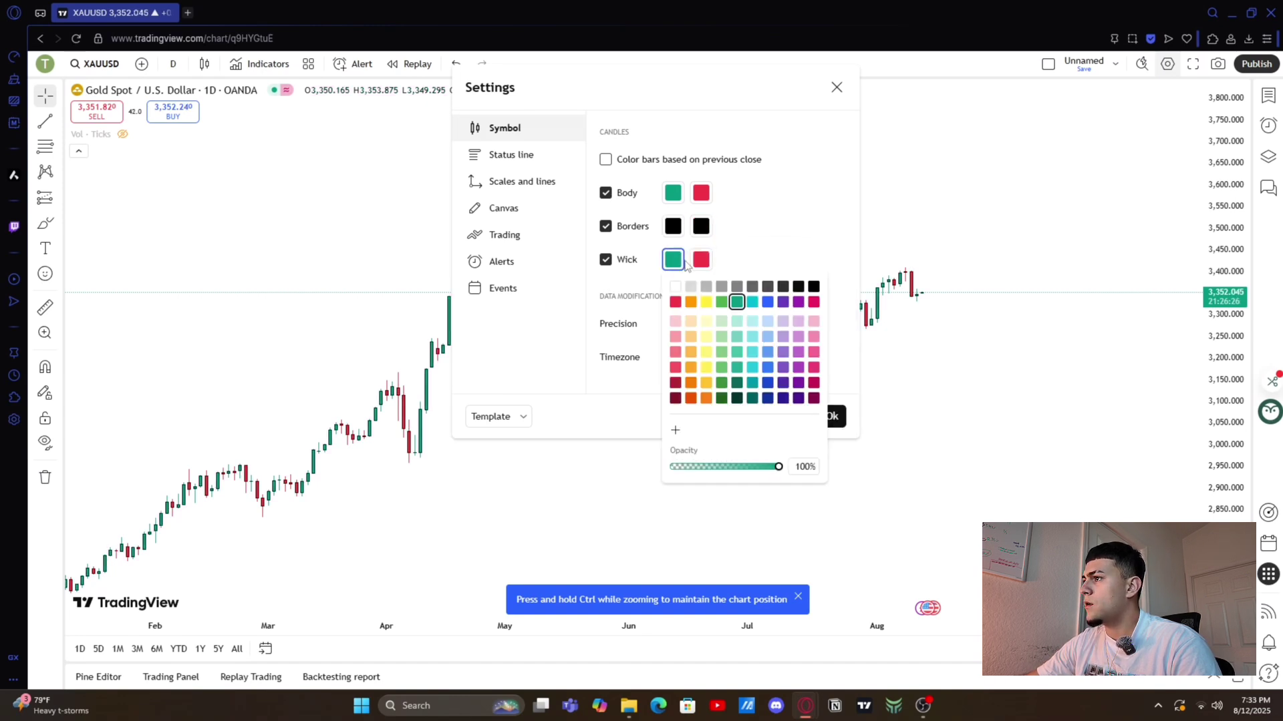
click(812, 287)
key(Tab)
key(Return)
click(824, 216)
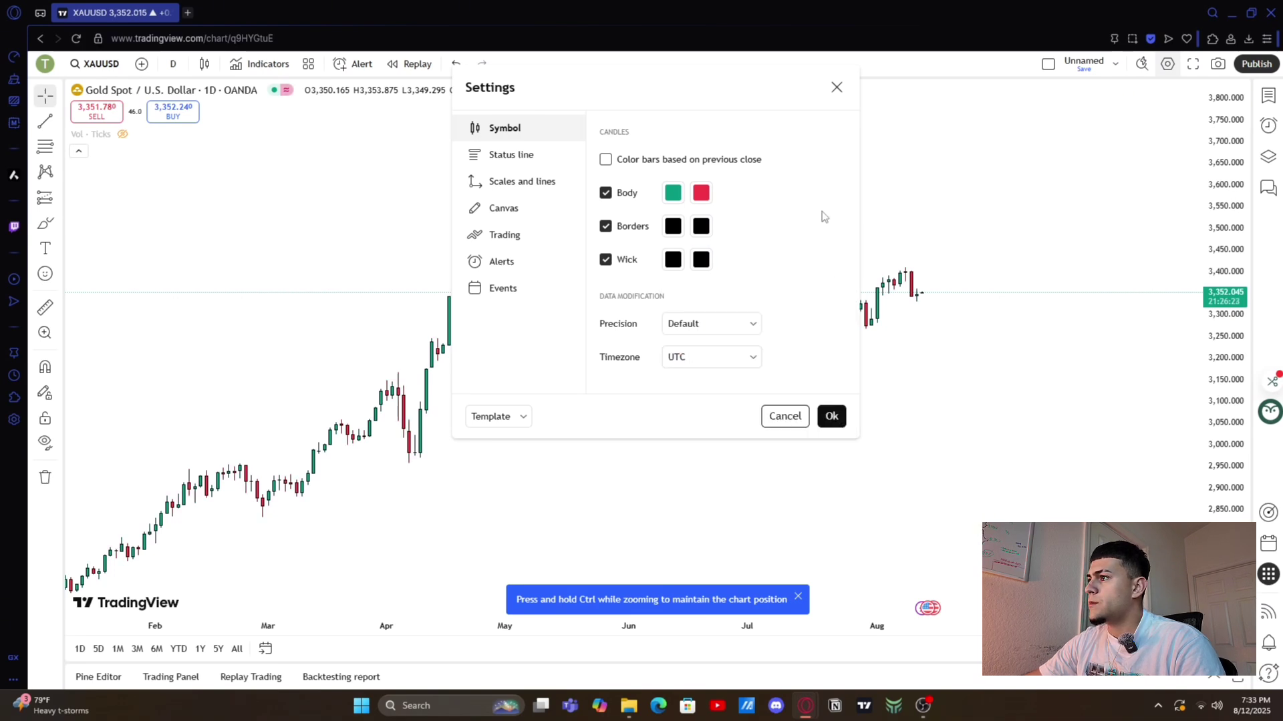
right_click(637, 300)
click(793, 204)
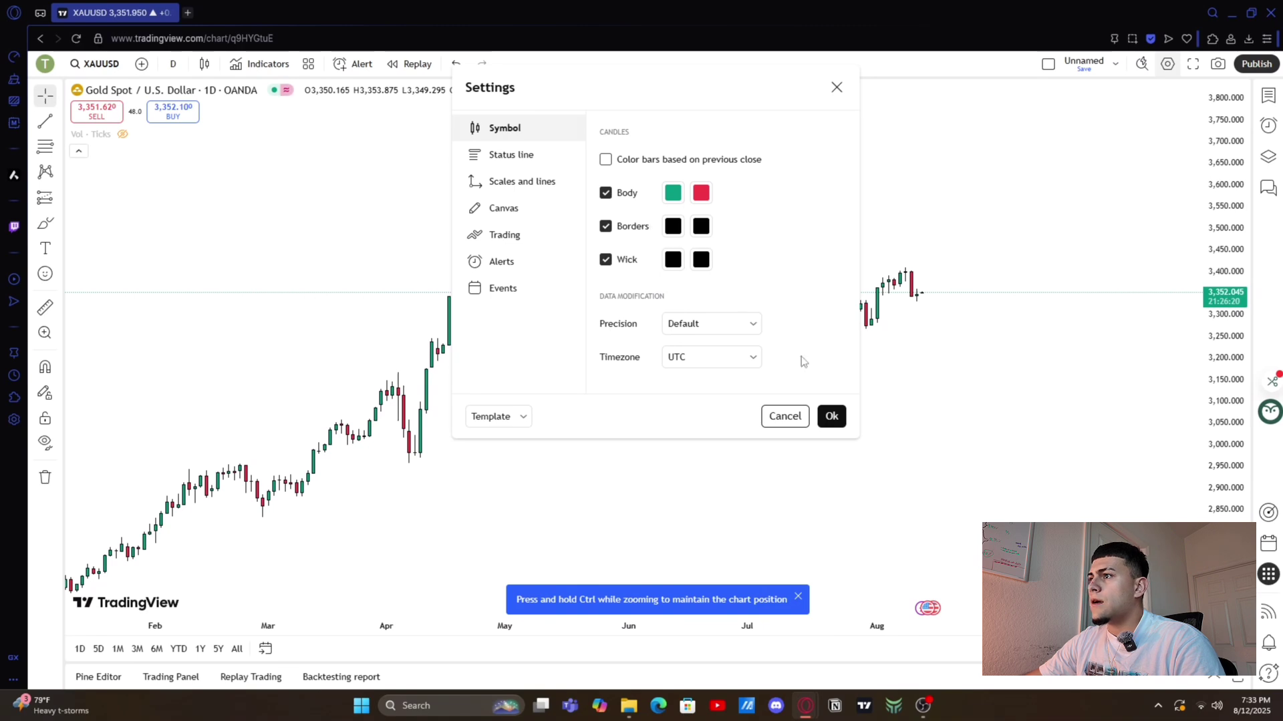
- Browse the Canvas, Trading, Scales and lines, Status line, Symbol and Alerts settings pages
click(502, 208)
click(520, 238)
click(505, 208)
click(535, 181)
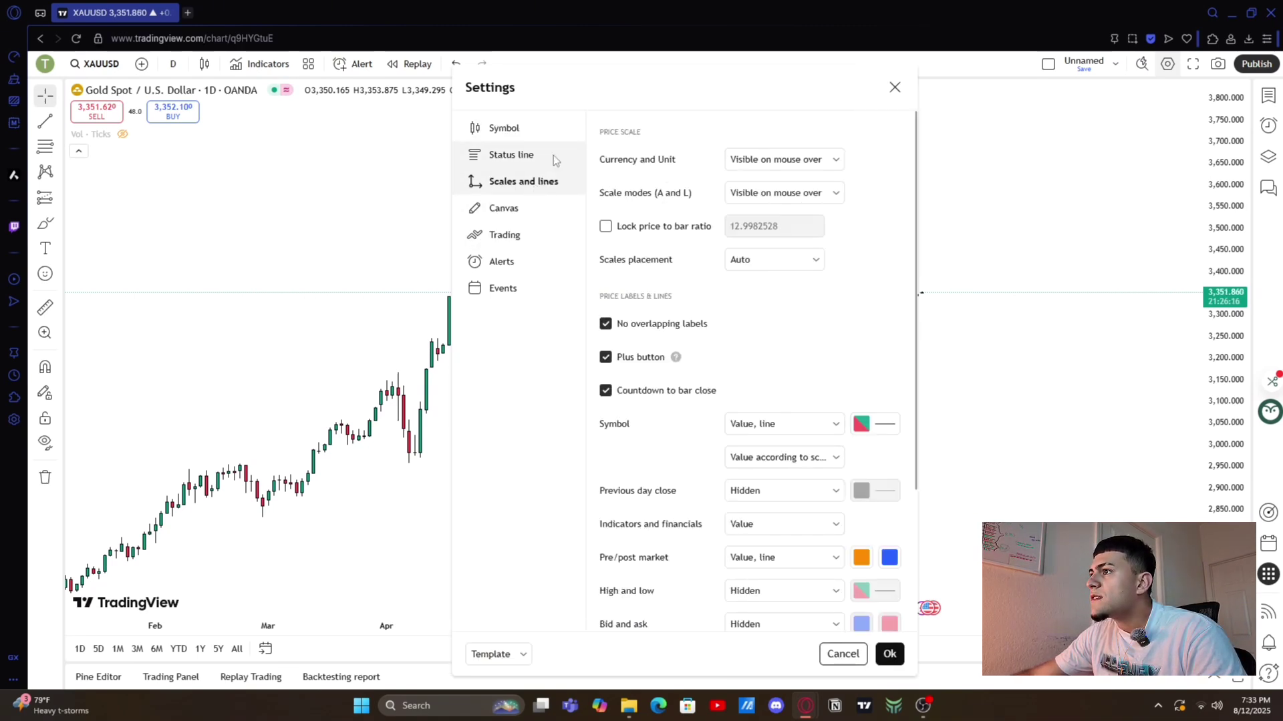
click(537, 154)
click(567, 128)
click(552, 161)
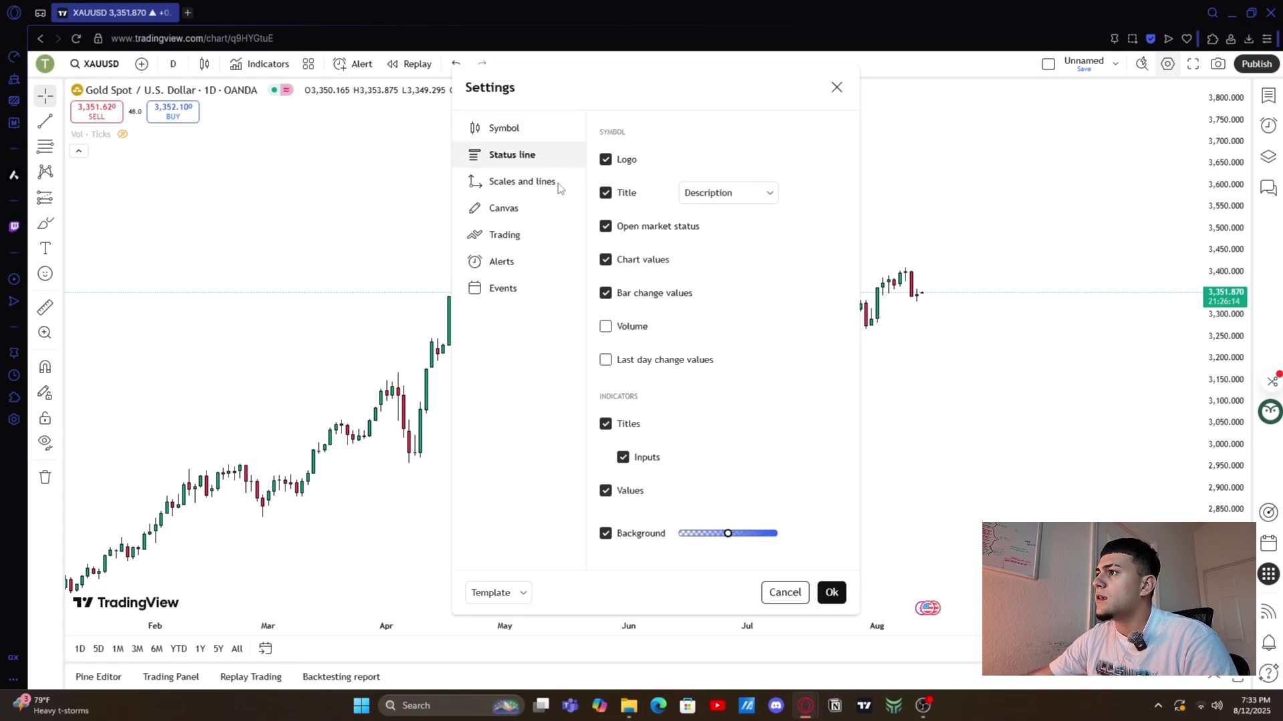
click(547, 184)
click(545, 208)
click(536, 236)
click(532, 258)
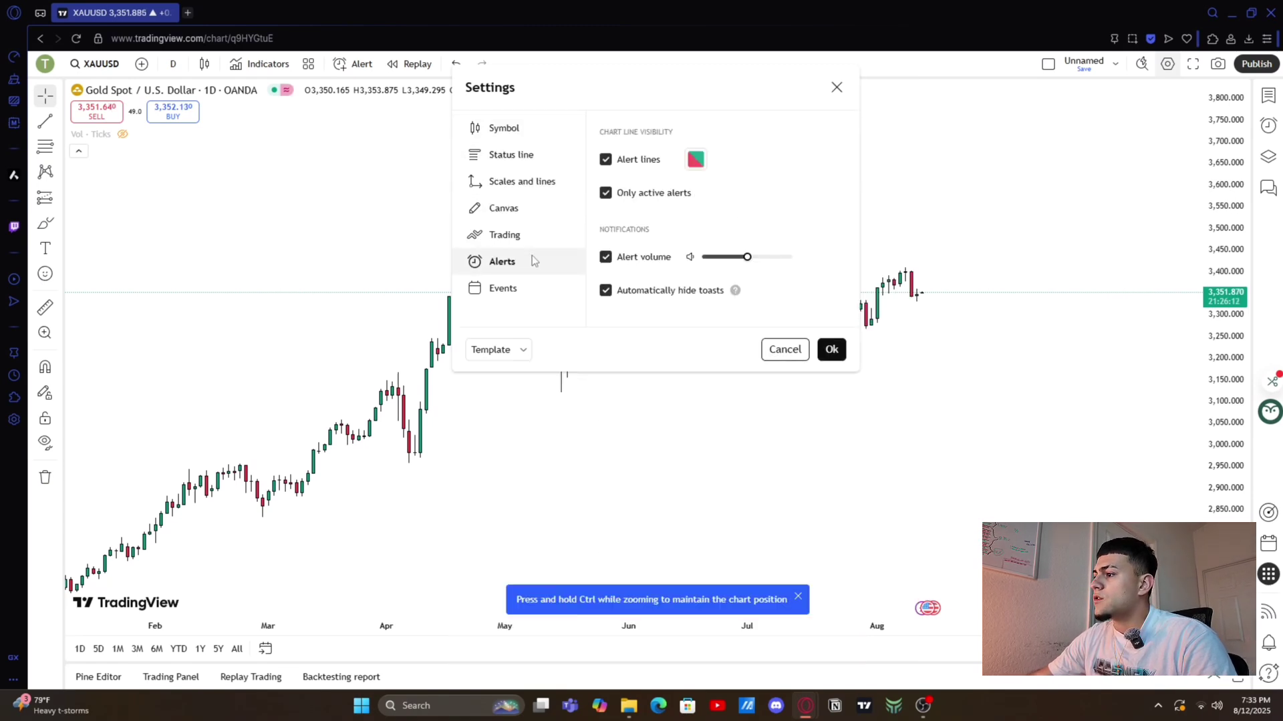
click(535, 239)
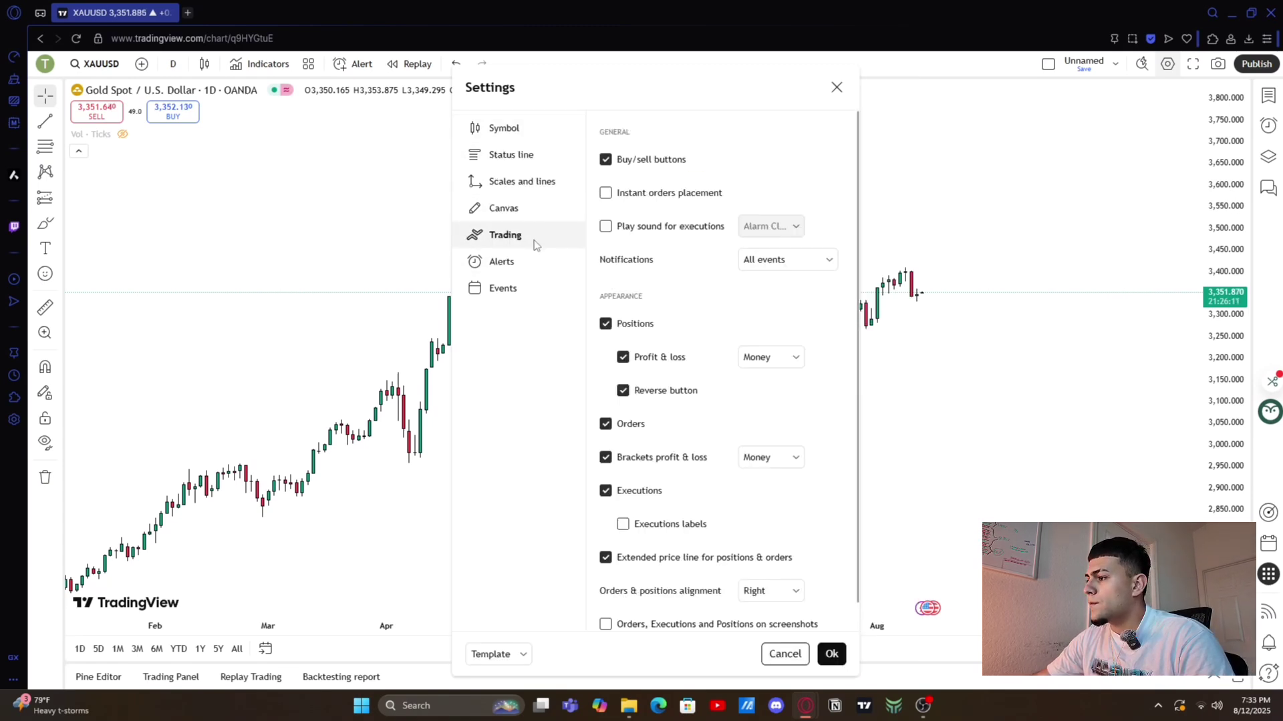
- Save the chart settings with Ok and pan the restyled chart to earlier bars
click(823, 658)
drag(493, 209, 564, 182)
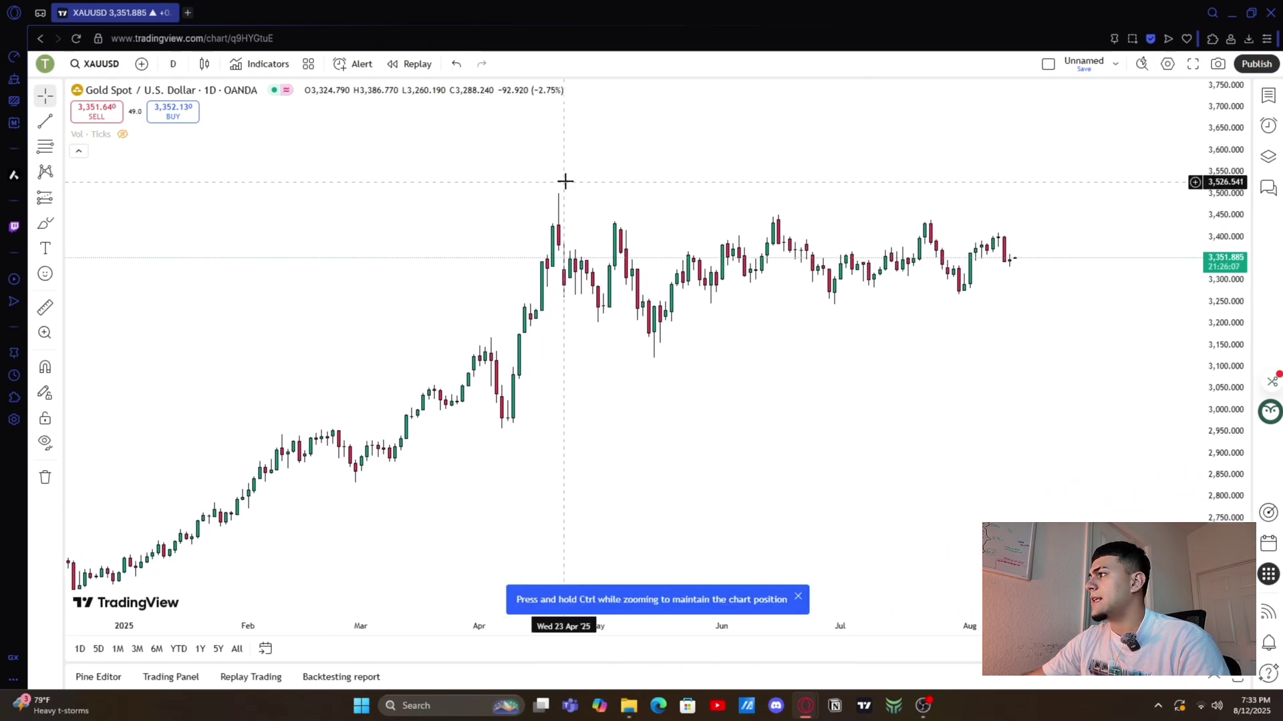
scroll(565, 182, up, 5)
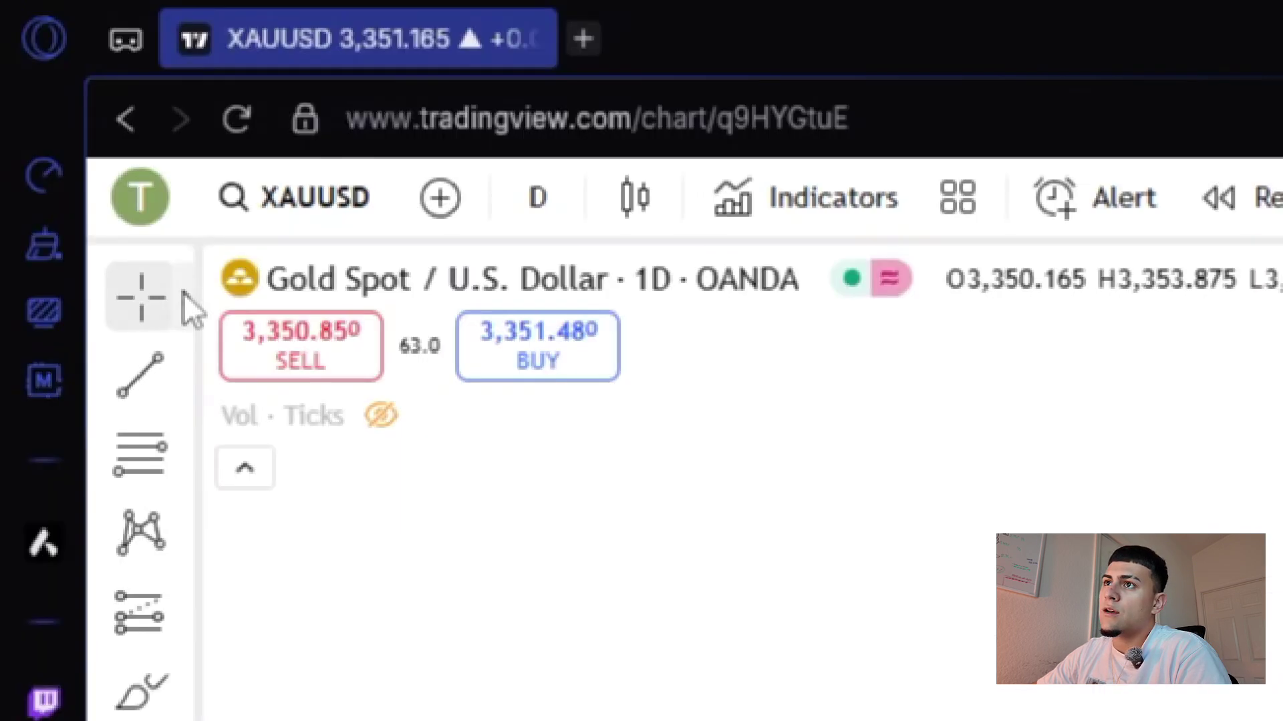
- Favorite the Trend Line and Horizontal Ray drawing tools
click(60, 97)
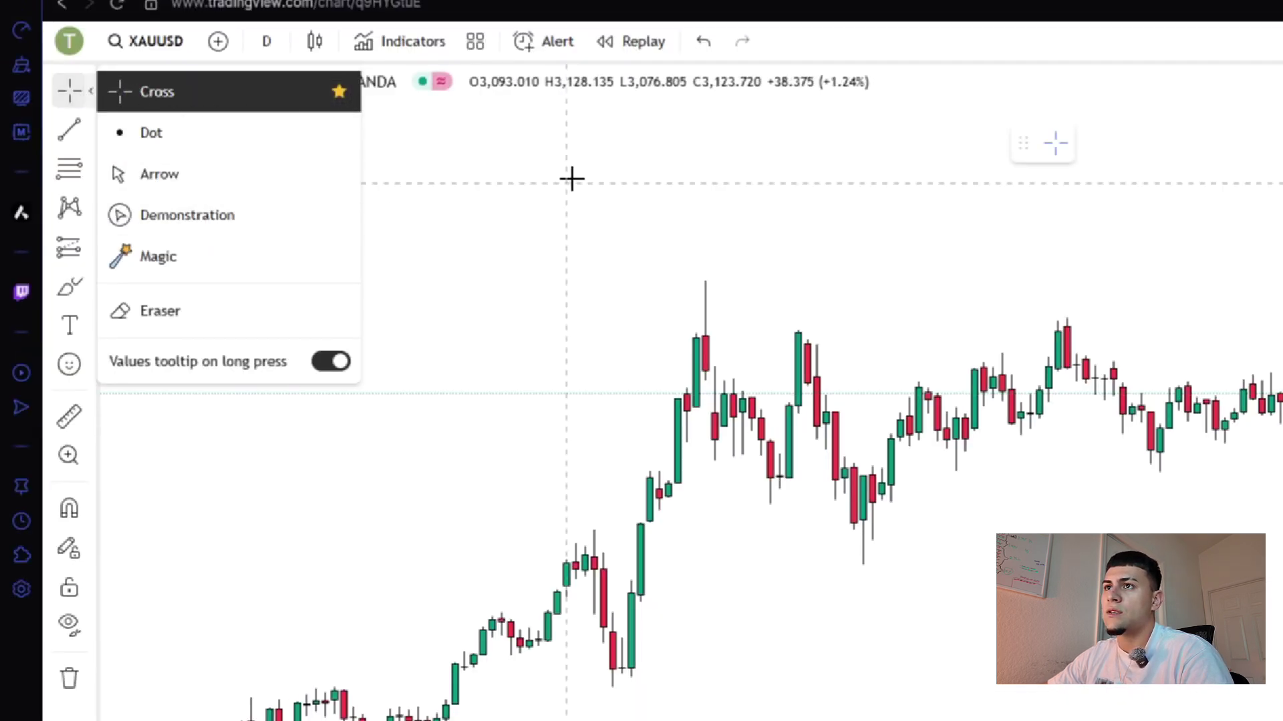
click(87, 133)
click(84, 134)
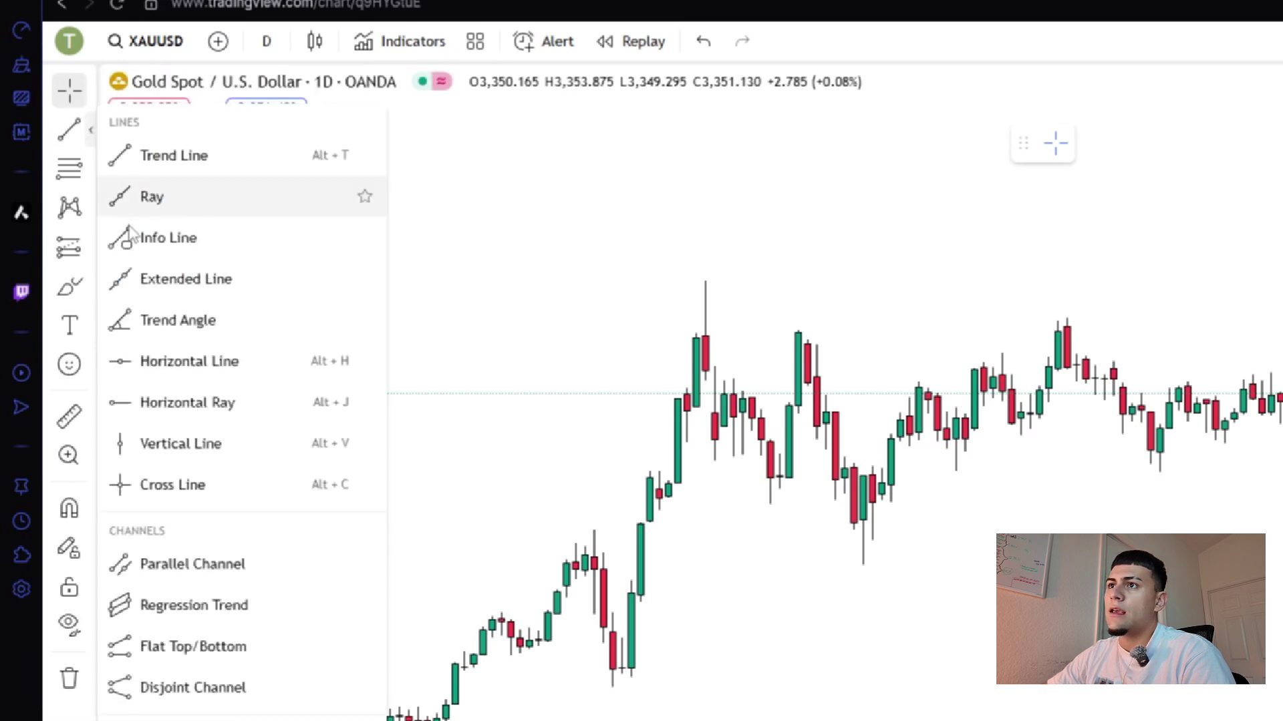
click(365, 155)
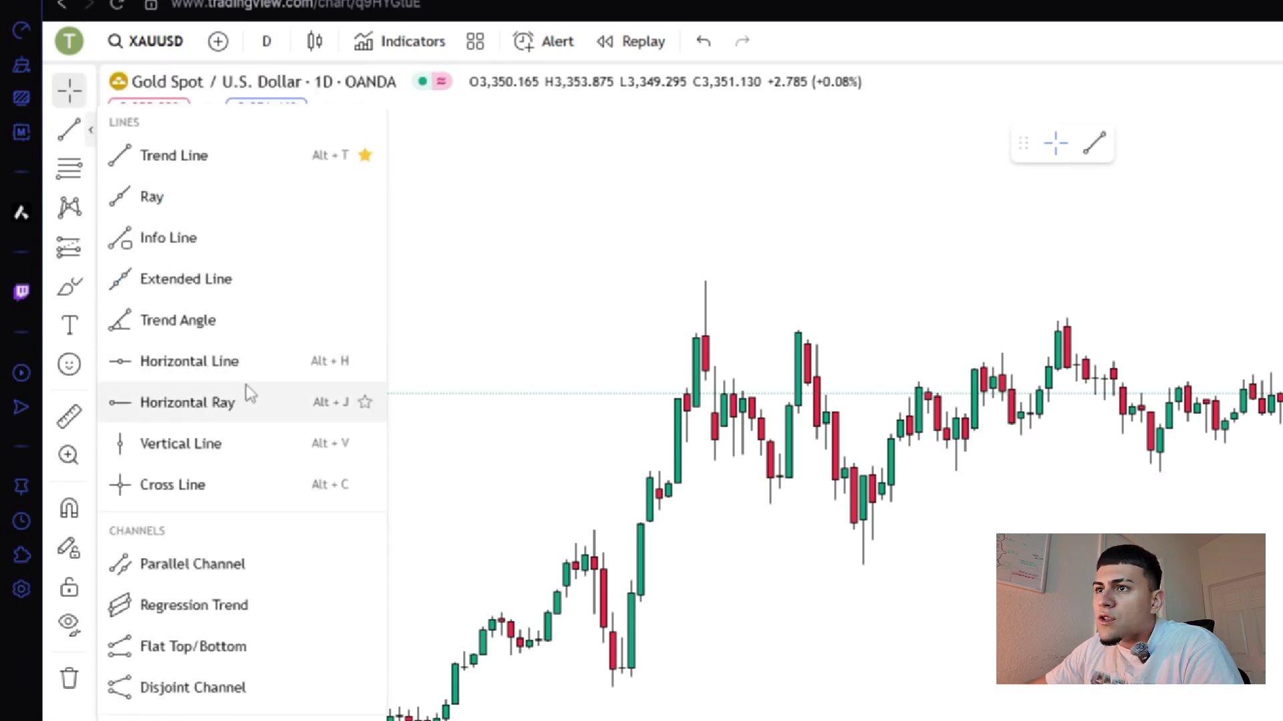
click(365, 402)
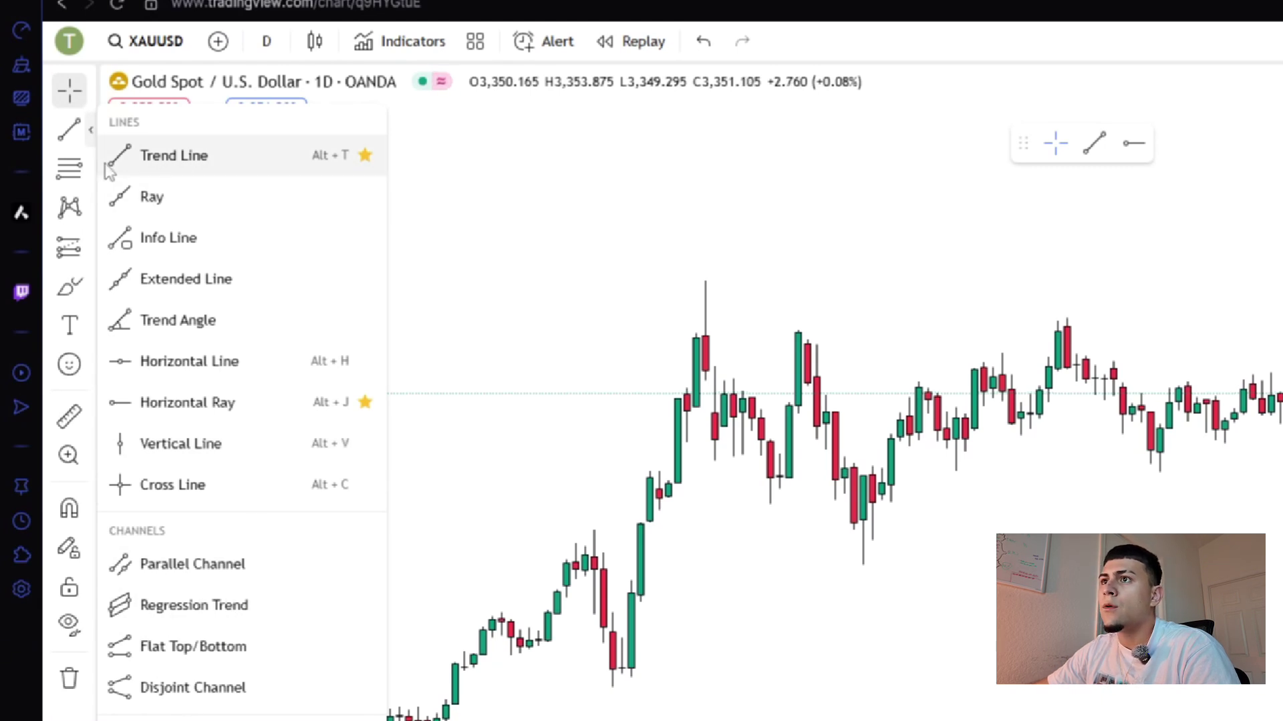
- Look through Fibonacci and pattern tools, then favorite Long Position
click(90, 201)
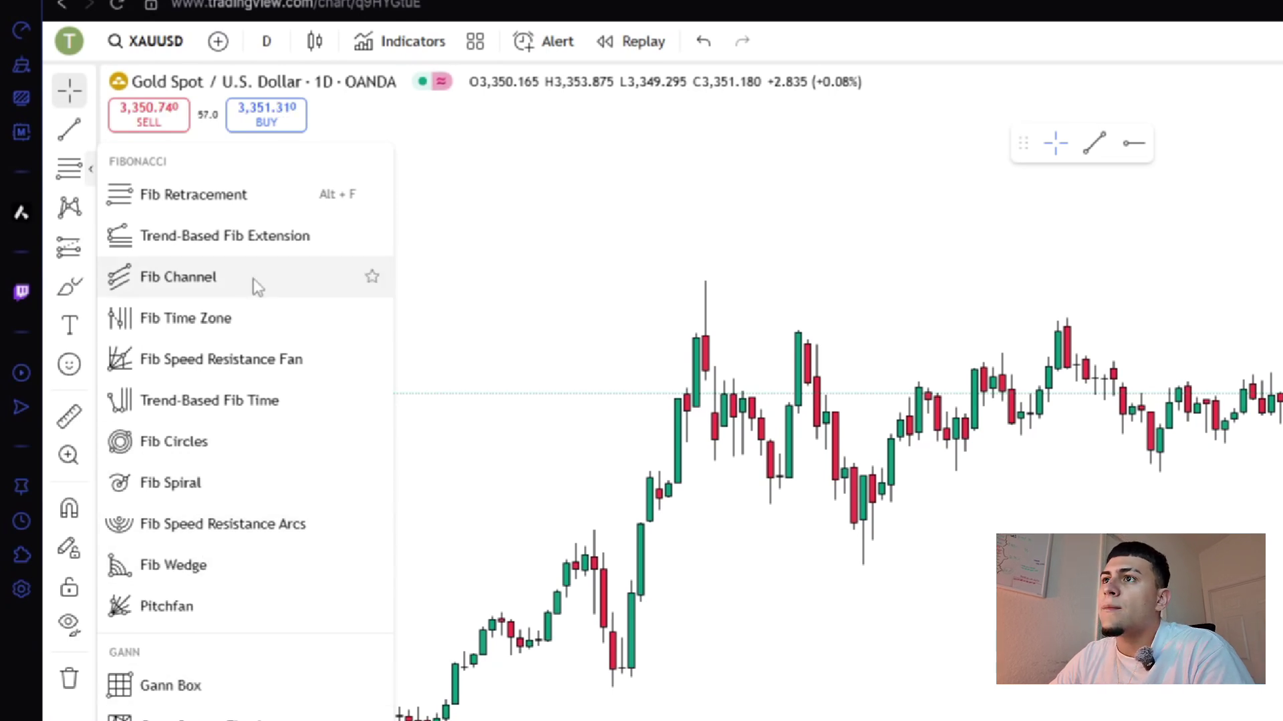
click(91, 211)
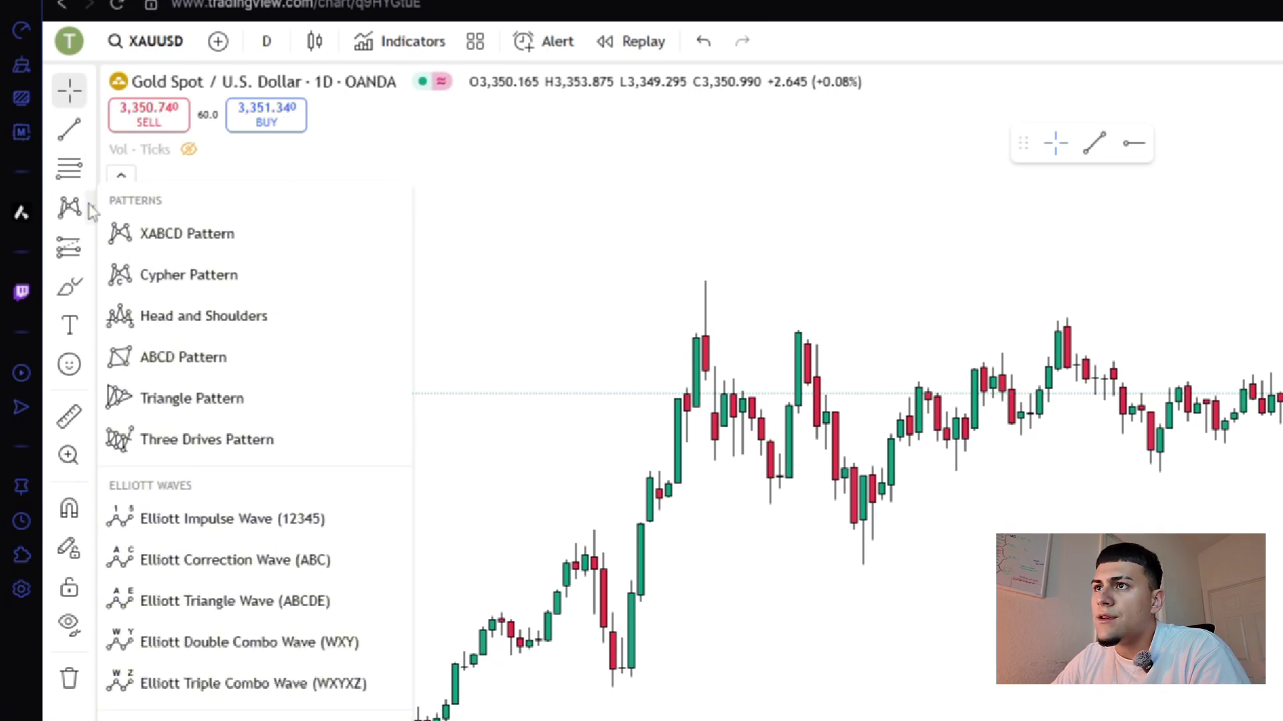
click(91, 249)
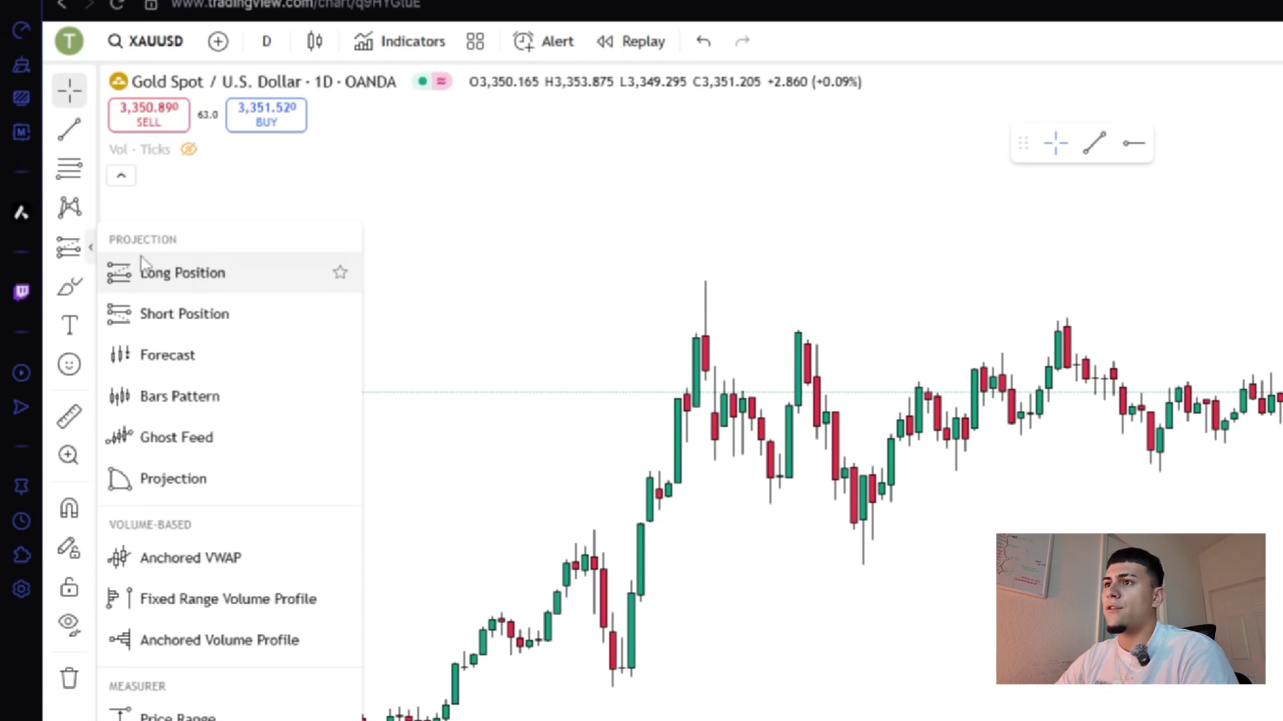
click(340, 273)
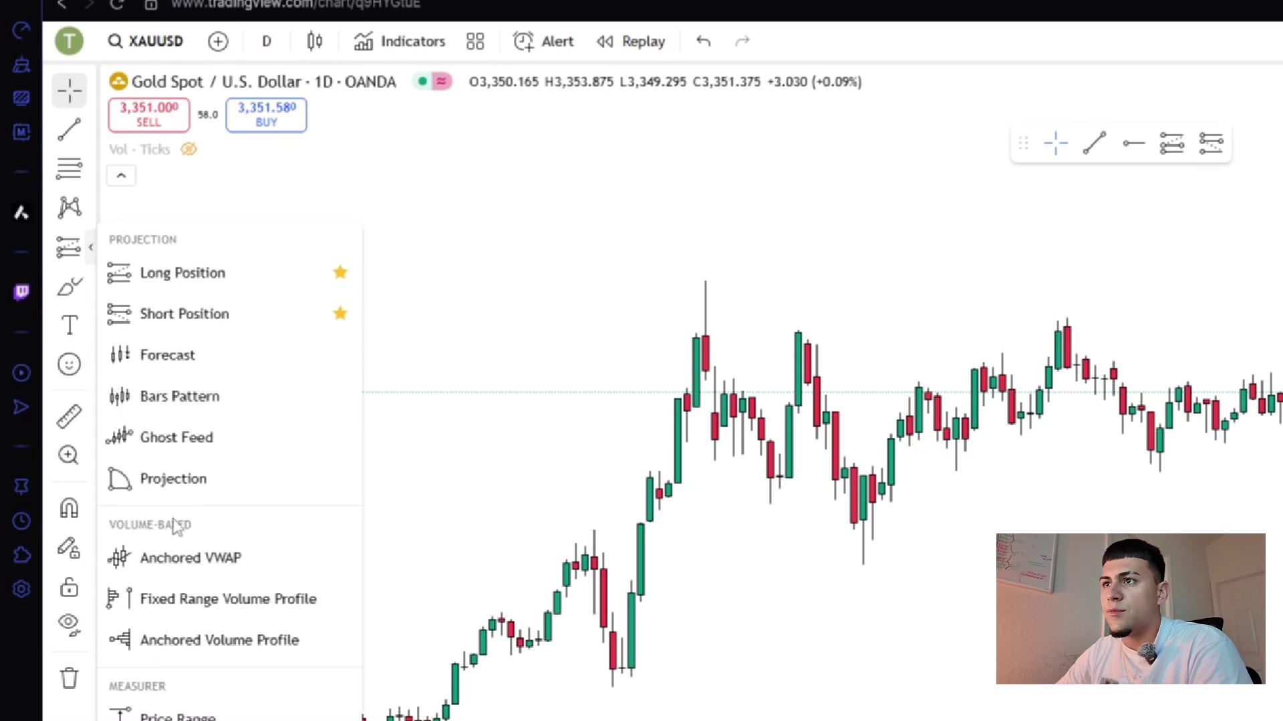
- Favorite the Arrow, Path and Text drawing tools
click(90, 290)
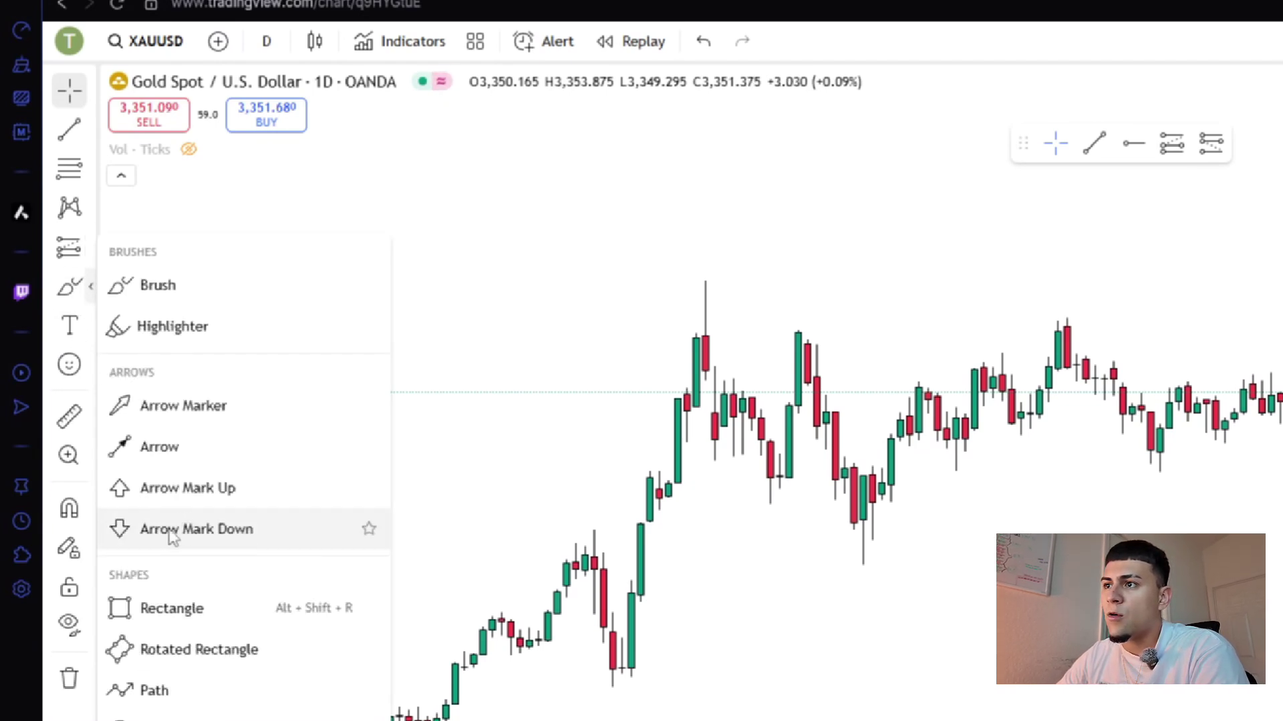
click(369, 447)
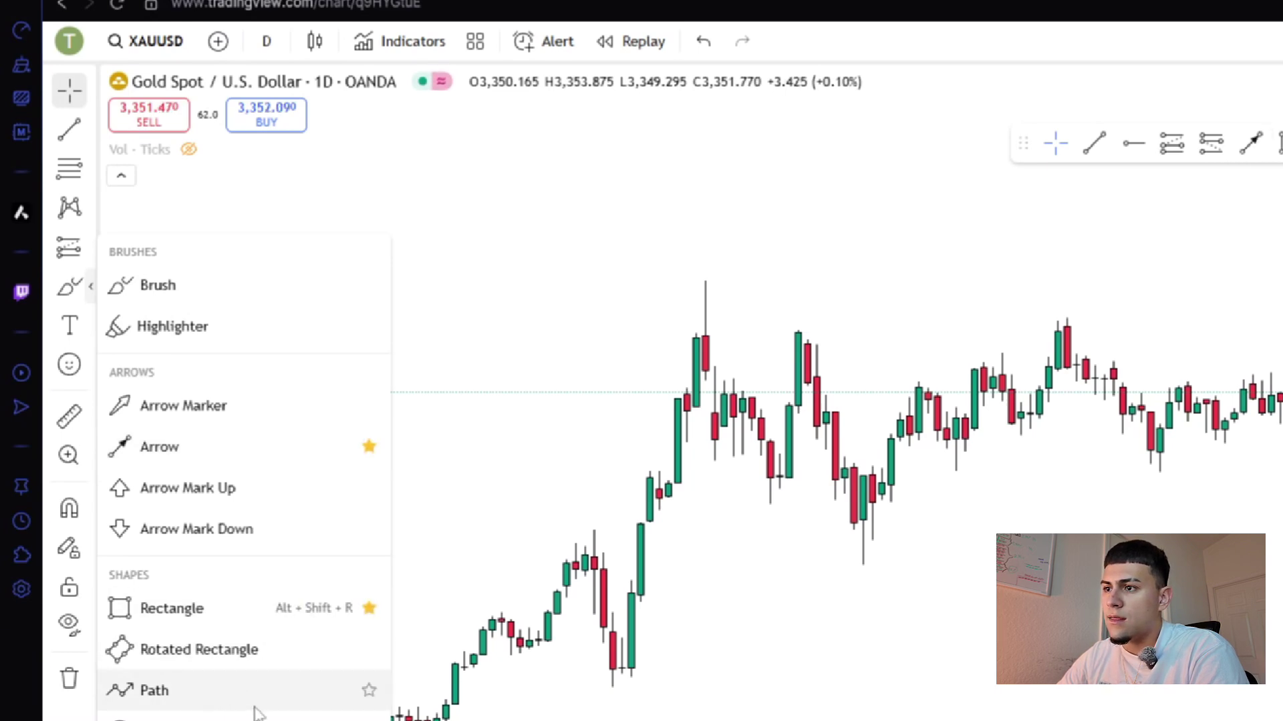
click(369, 692)
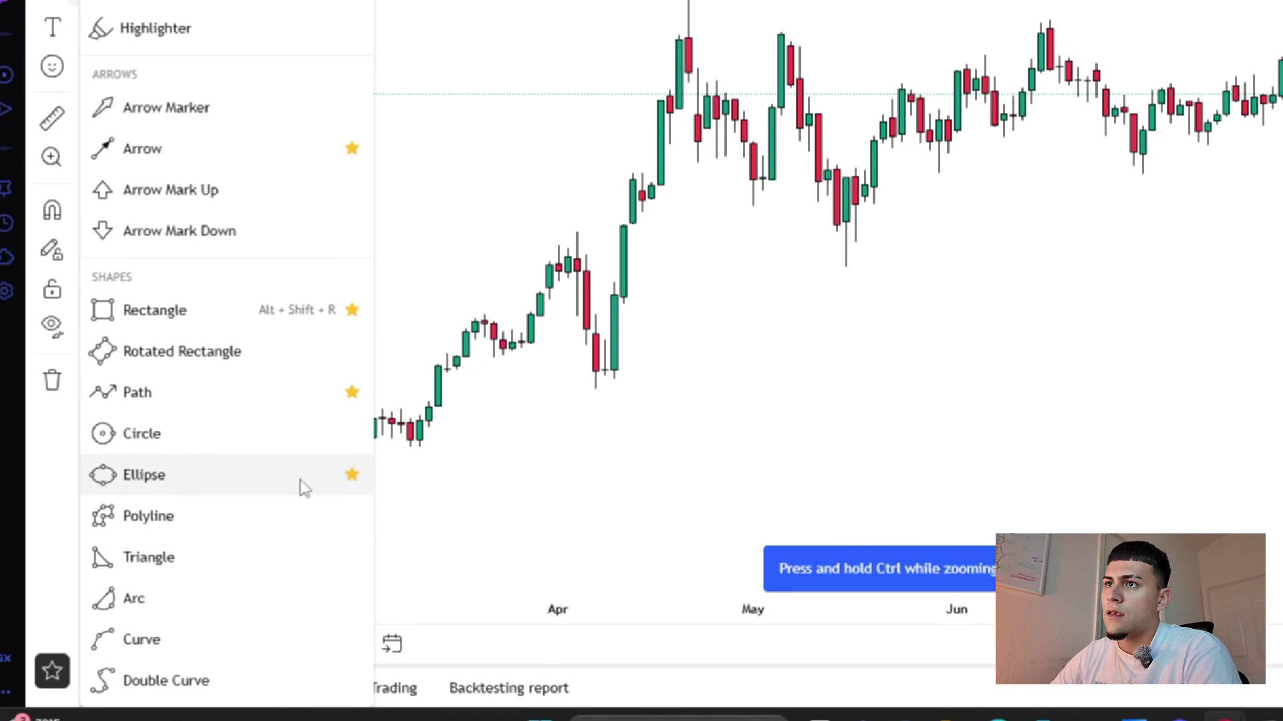
click(72, 30)
click(238, 53)
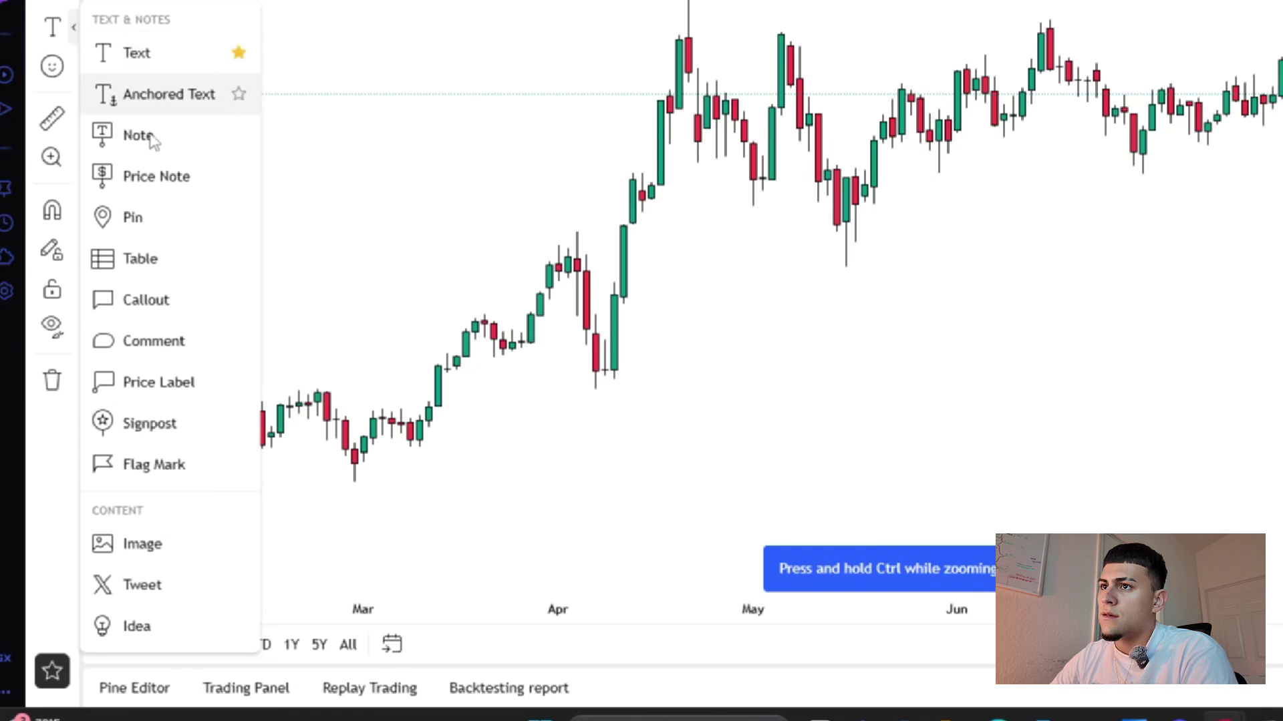
click(72, 67)
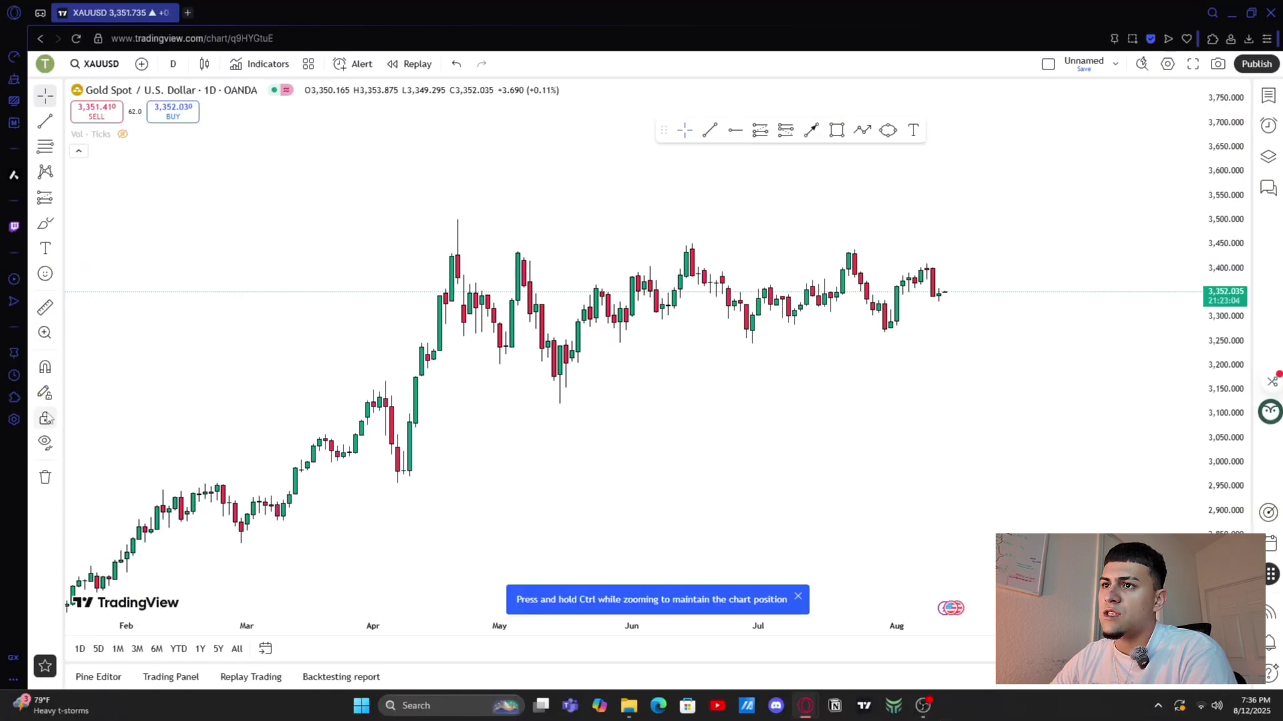
- Measure a price move beside the latest daily gold bars with the ruler tool
click(45, 308)
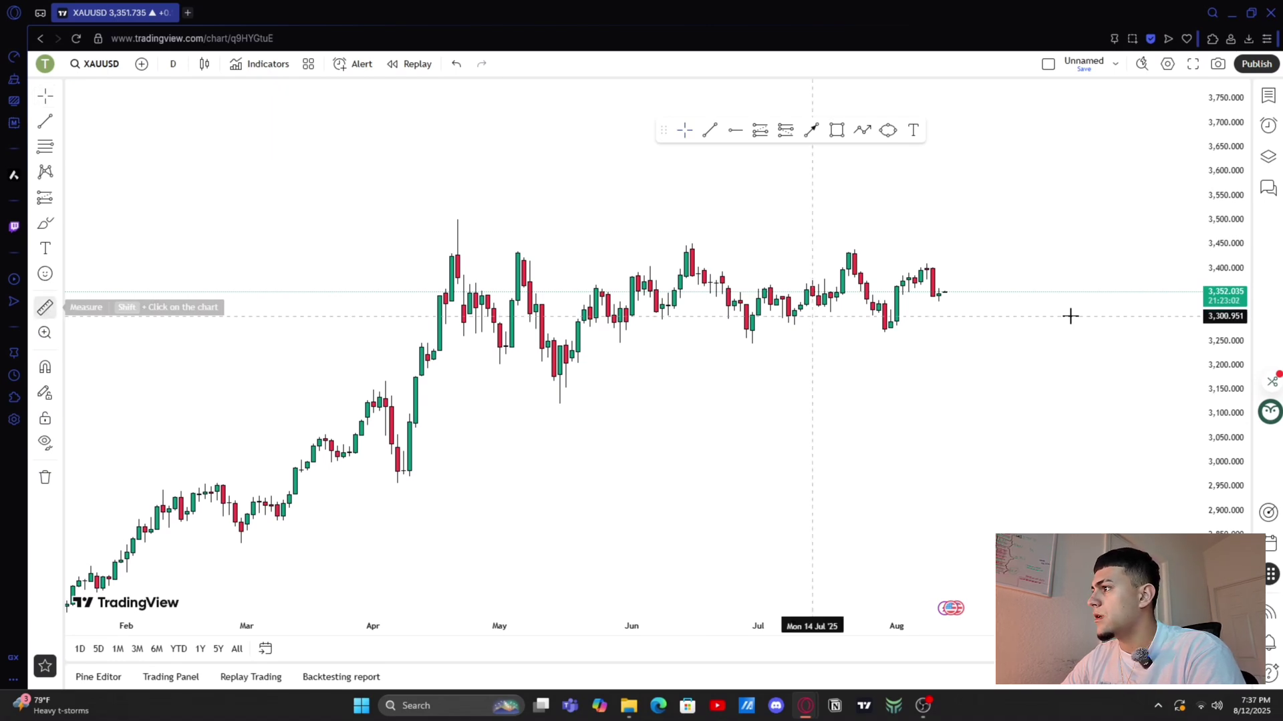
click(1029, 333)
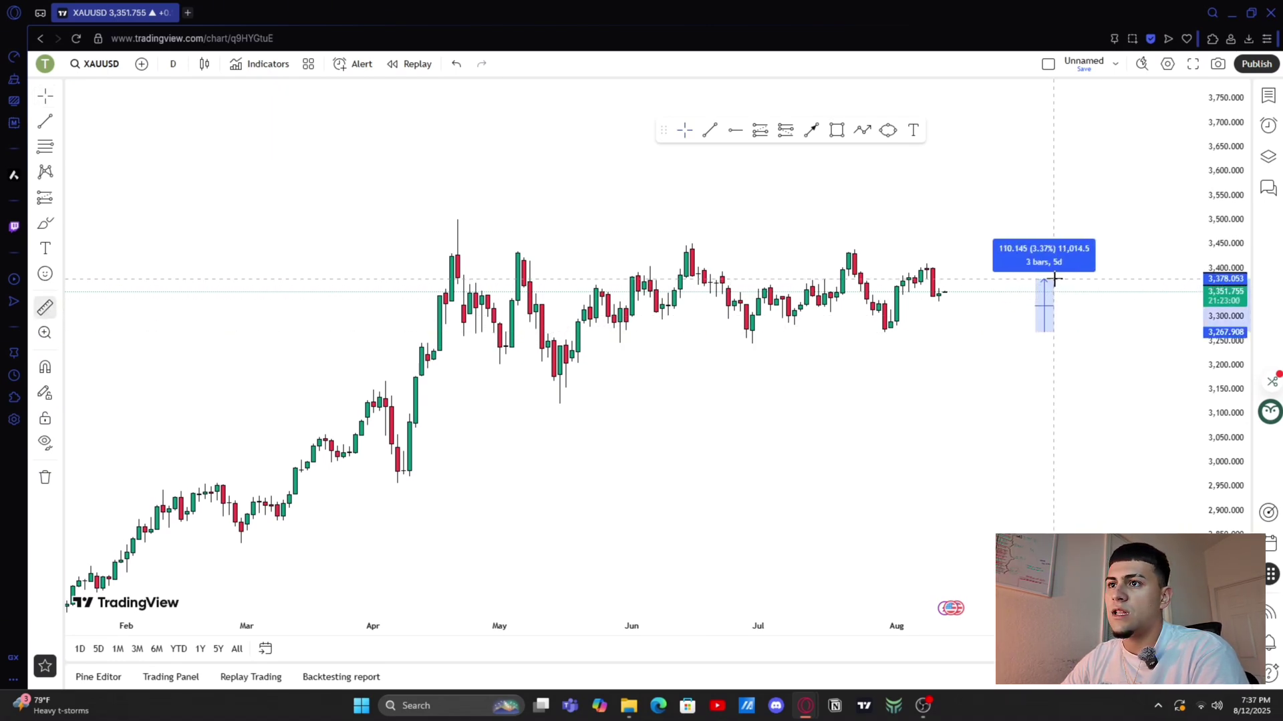
click(1054, 275)
- Take a second price-range measurement near the latest bars, then clear it from the chart
click(45, 308)
click(969, 354)
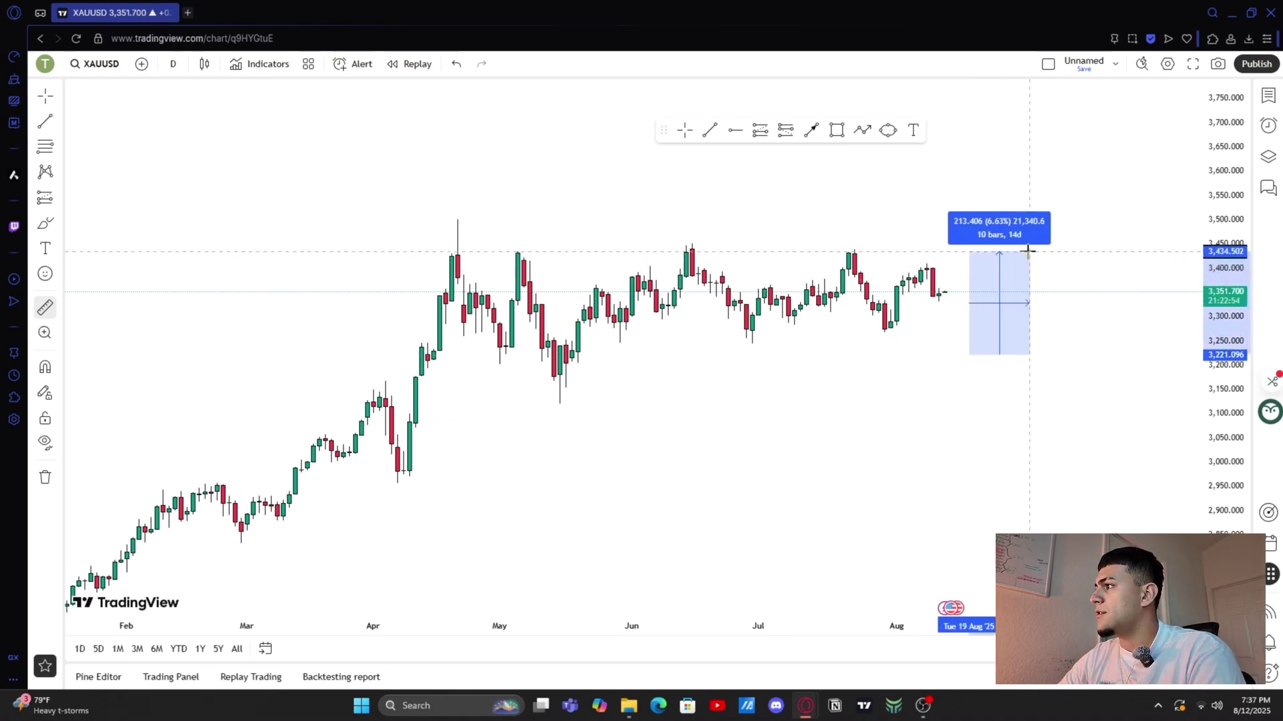
click(1027, 251)
click(690, 479)
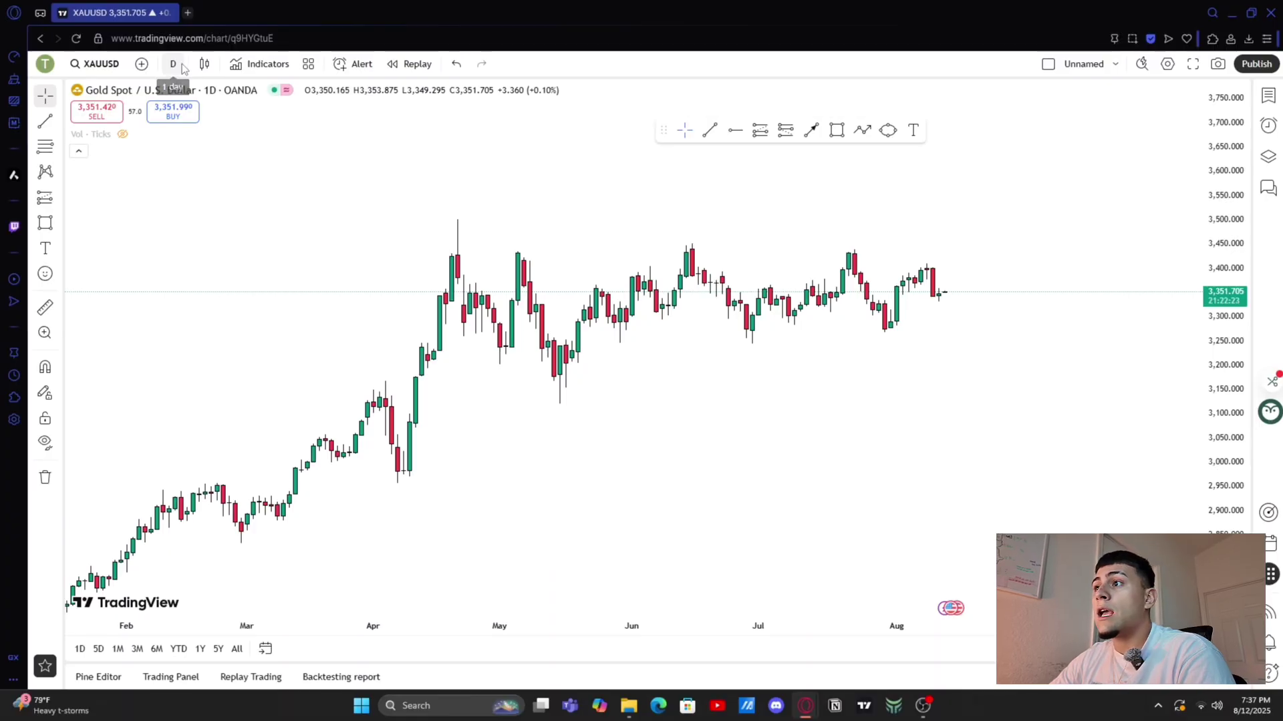
click(173, 63)
- Star the 1 hour and 15 minute intervals as favourite timeframes
click(464, 183)
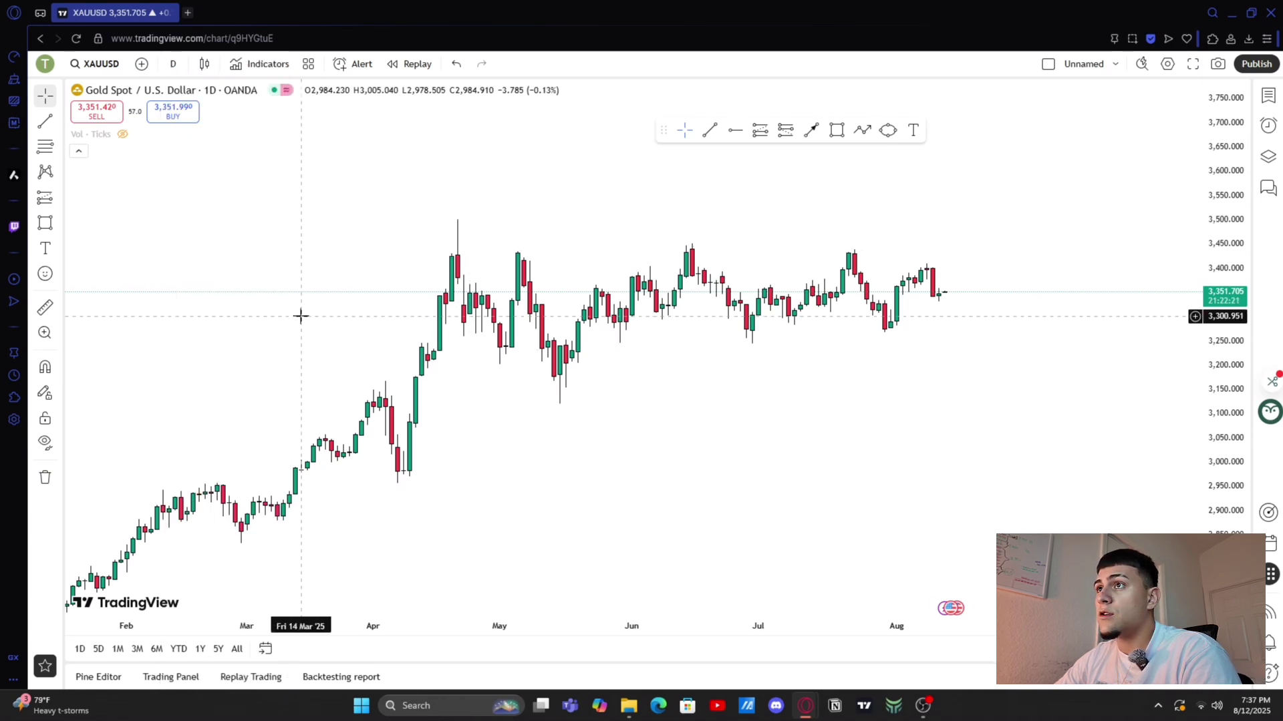
click(173, 63)
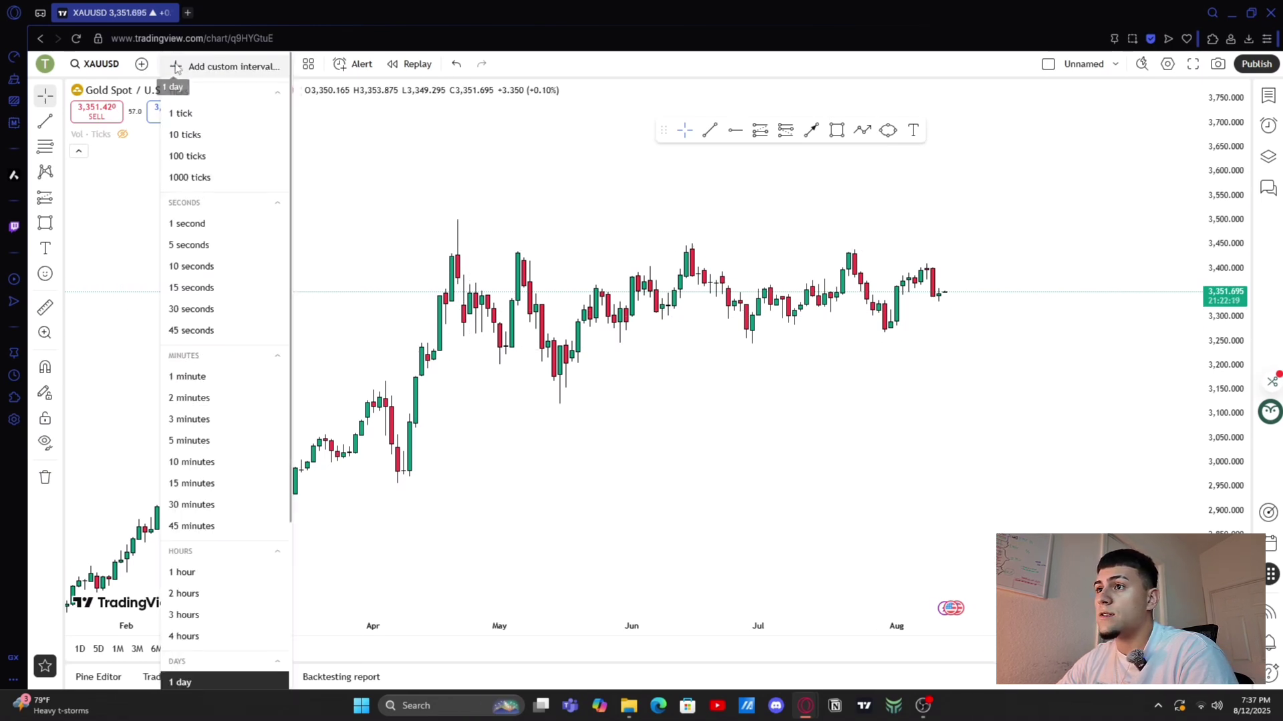
scroll(221, 461, down, 3)
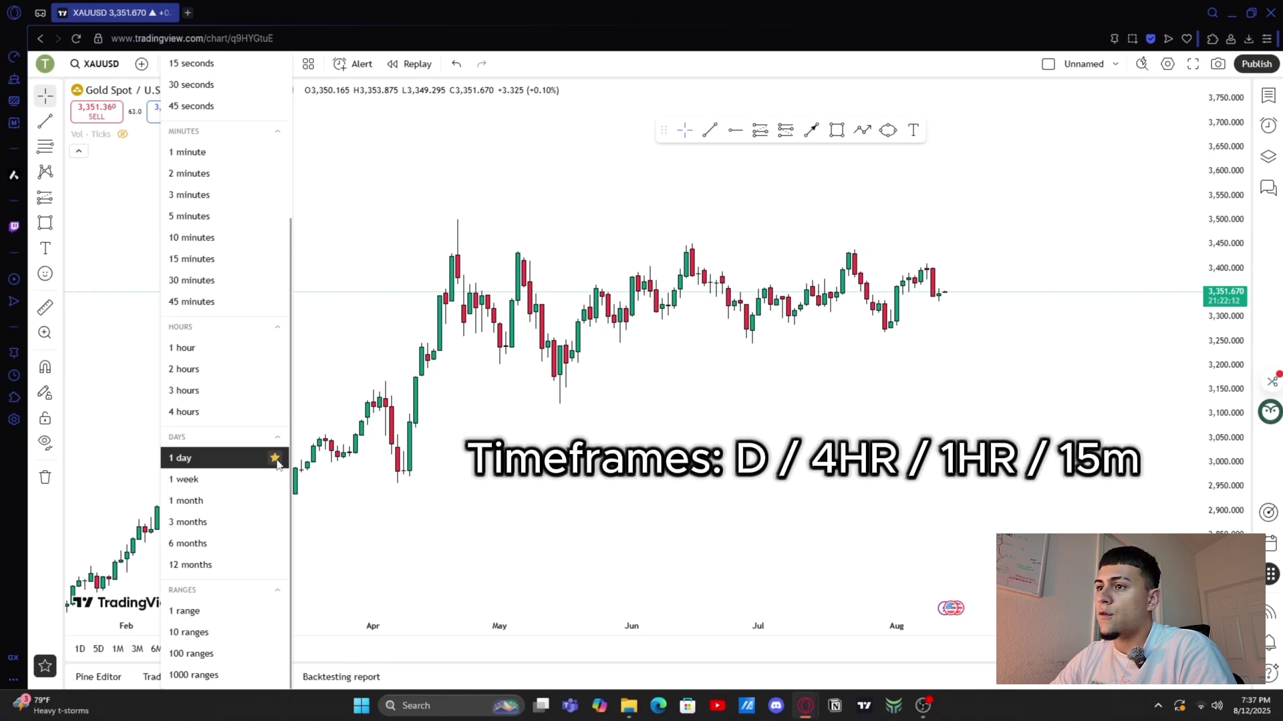
scroll(267, 414, up, 1)
click(275, 414)
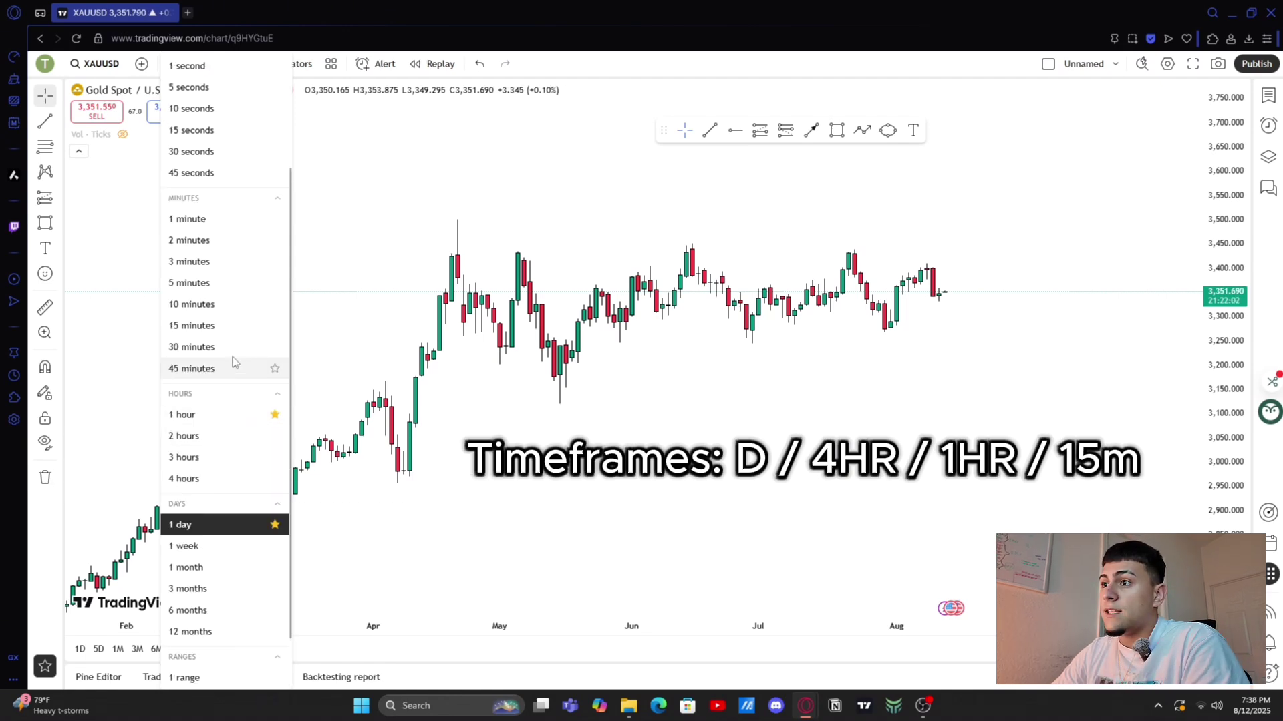
click(274, 325)
click(423, 223)
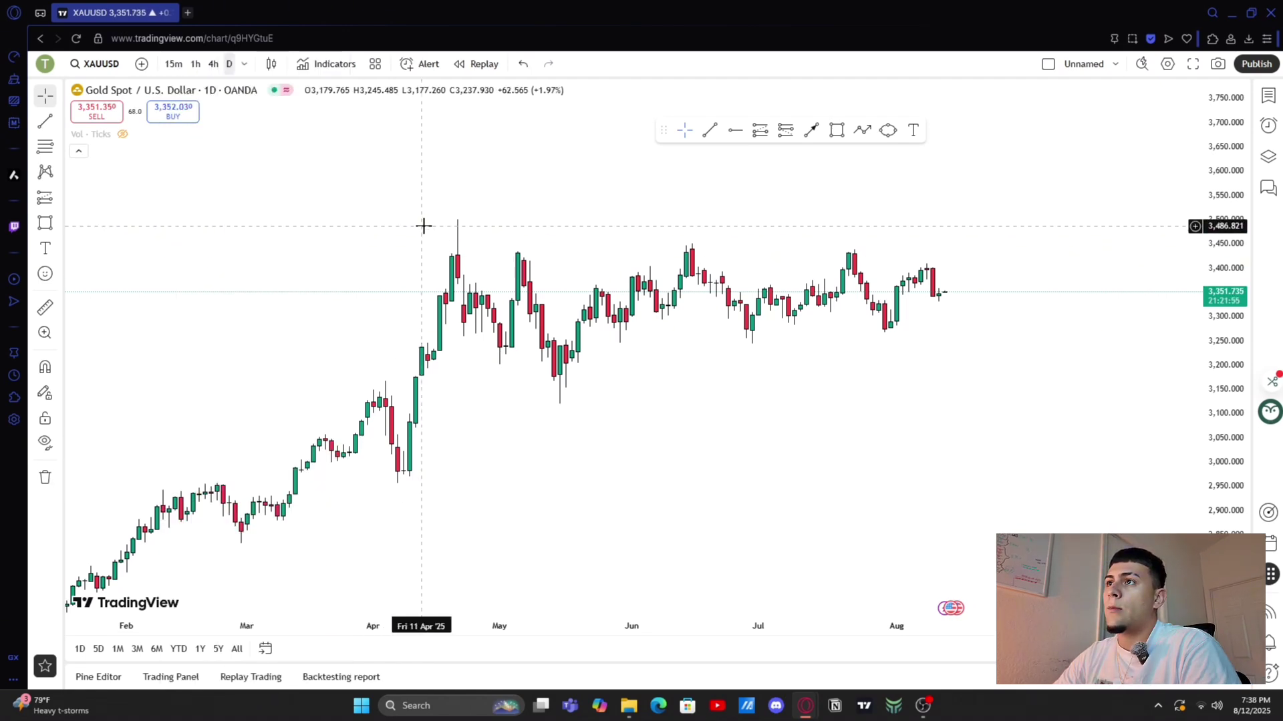
- Switch the gold chart to the 4h timeframe and reset the chart view
click(214, 64)
right_click(655, 277)
right_click(657, 215)
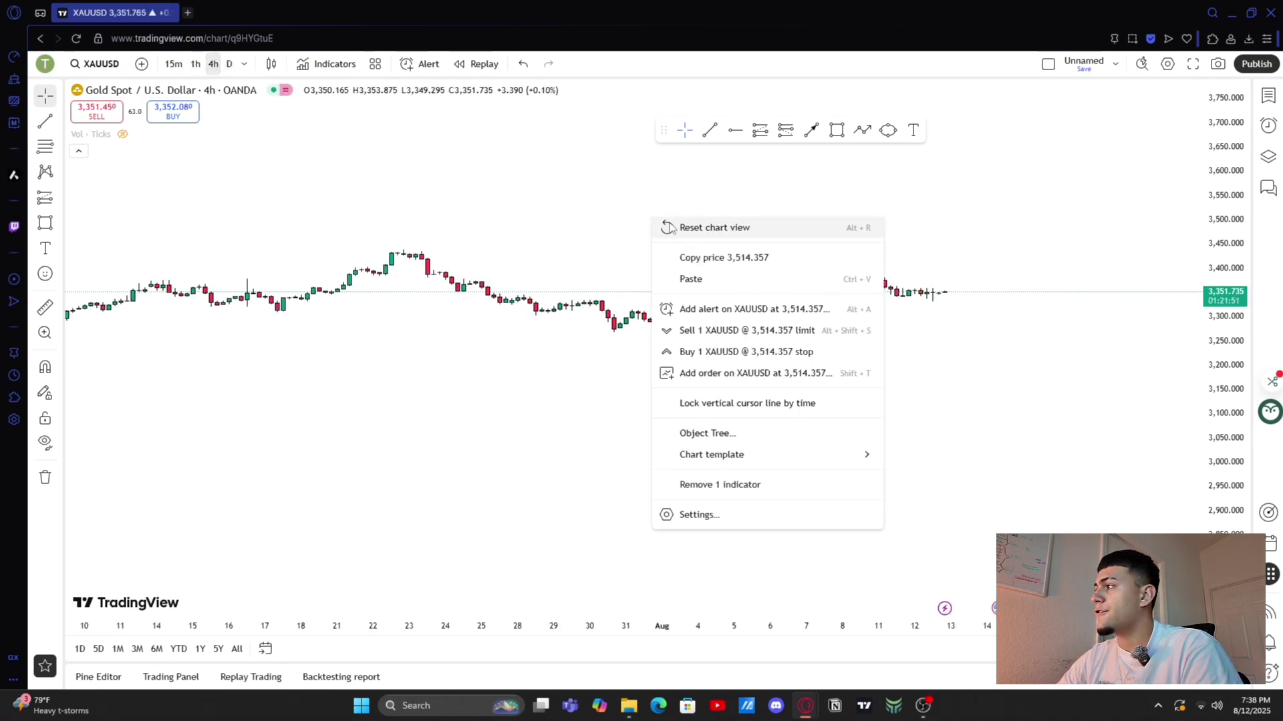
click(675, 226)
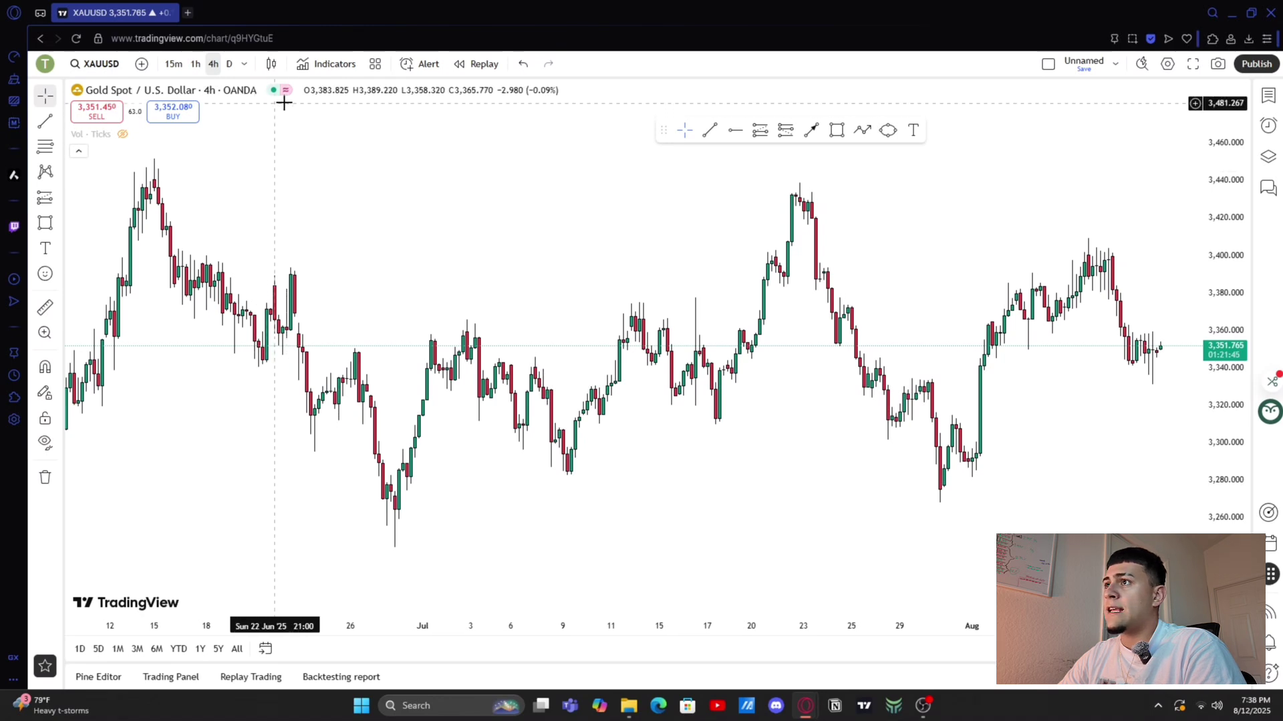
scroll(389, 206, down, 2)
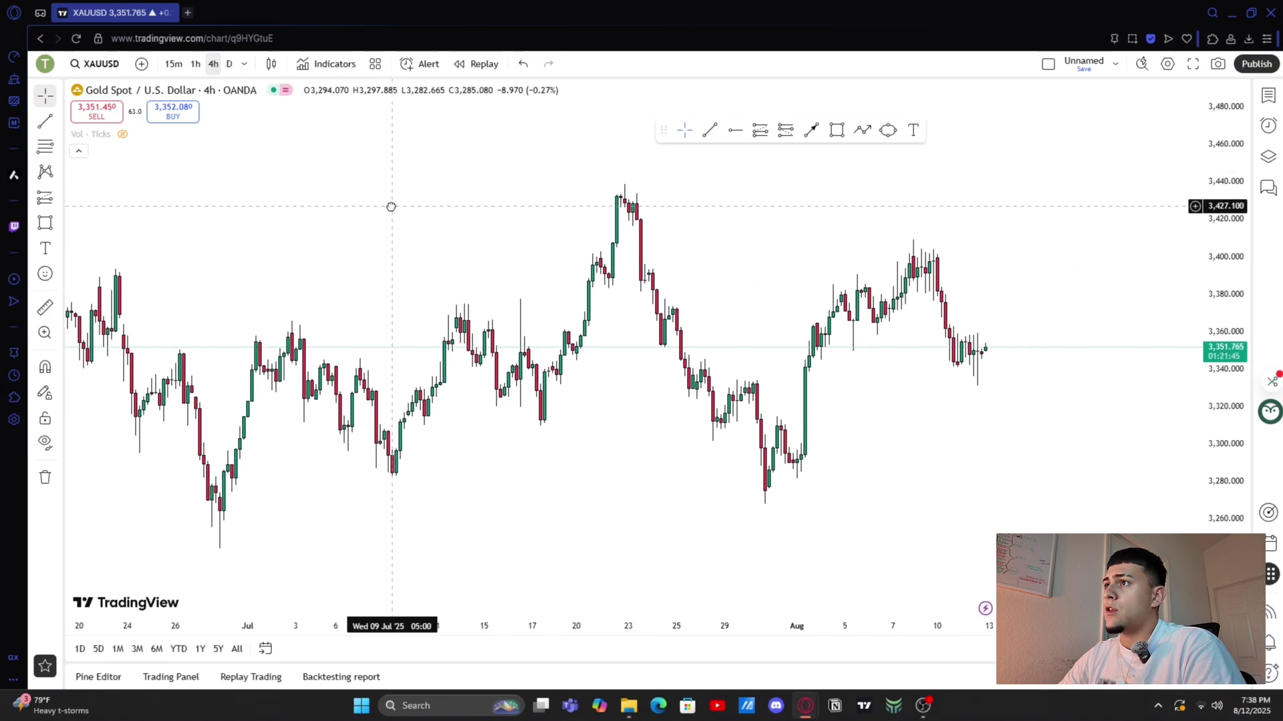
- Add EMA 20/50/100/200 from an 'ema' search and hide its lines except the 200 EMA
click(332, 62)
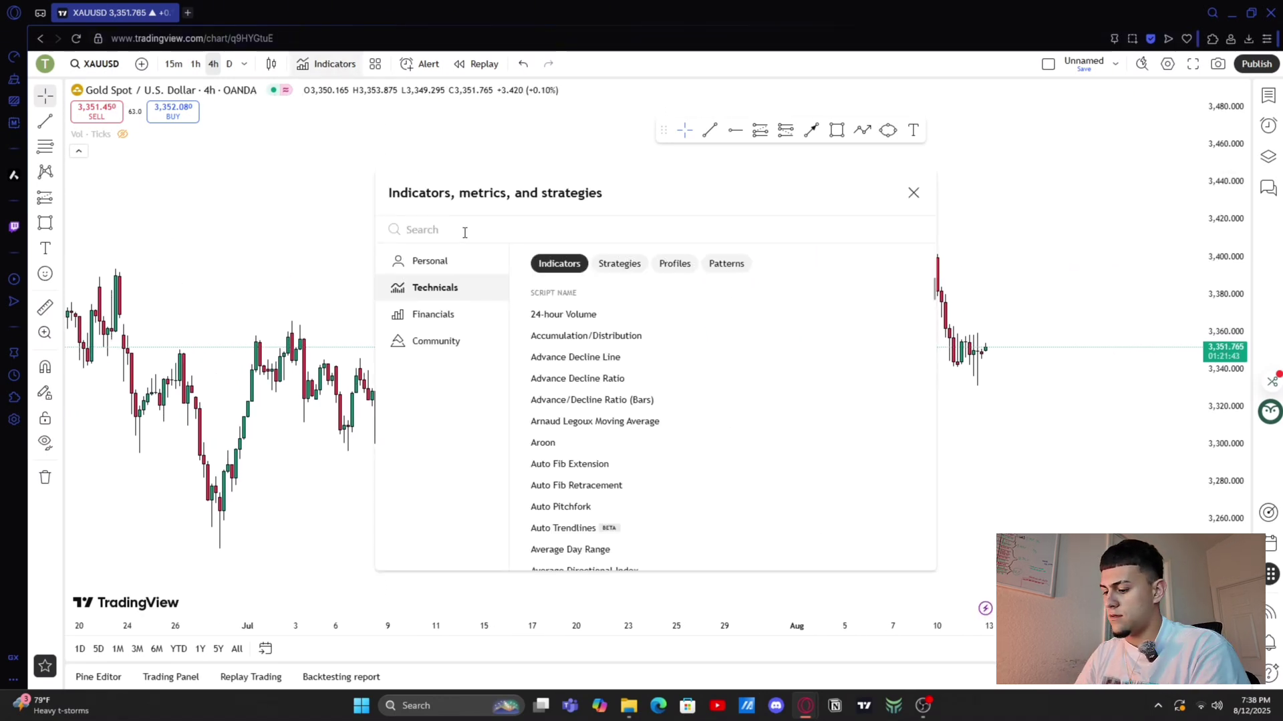
text(e)
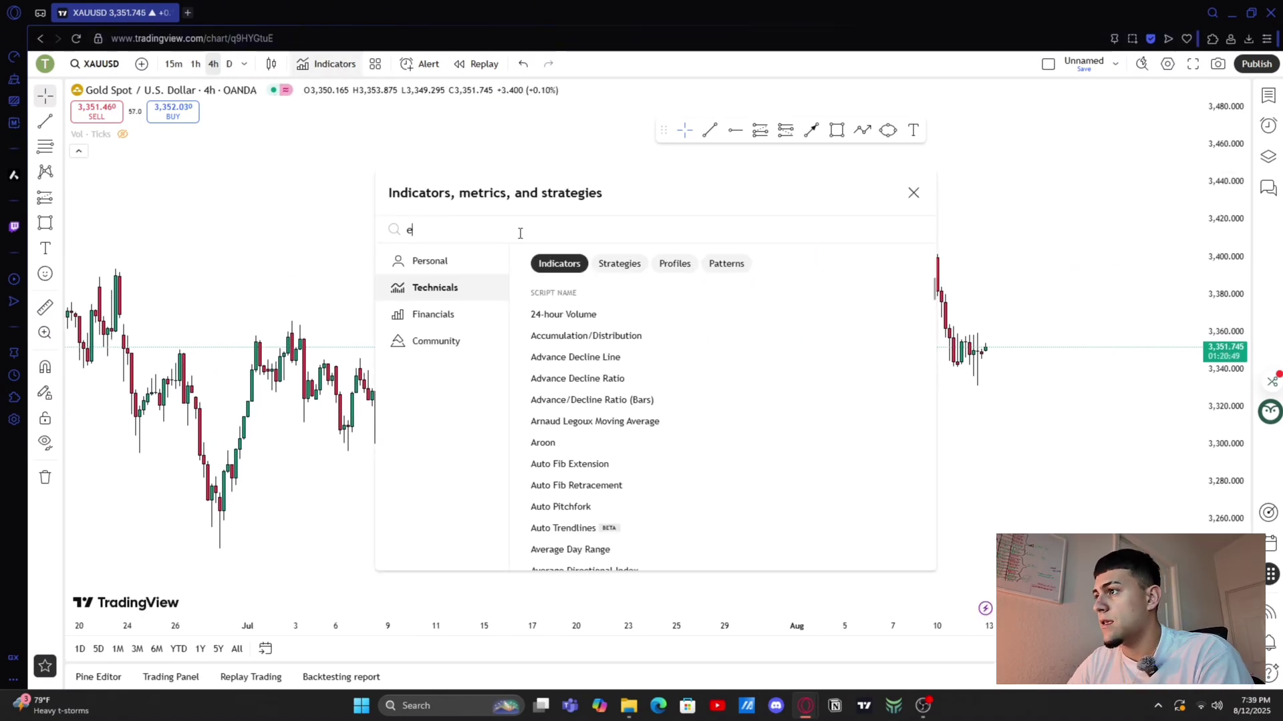
text(ma)
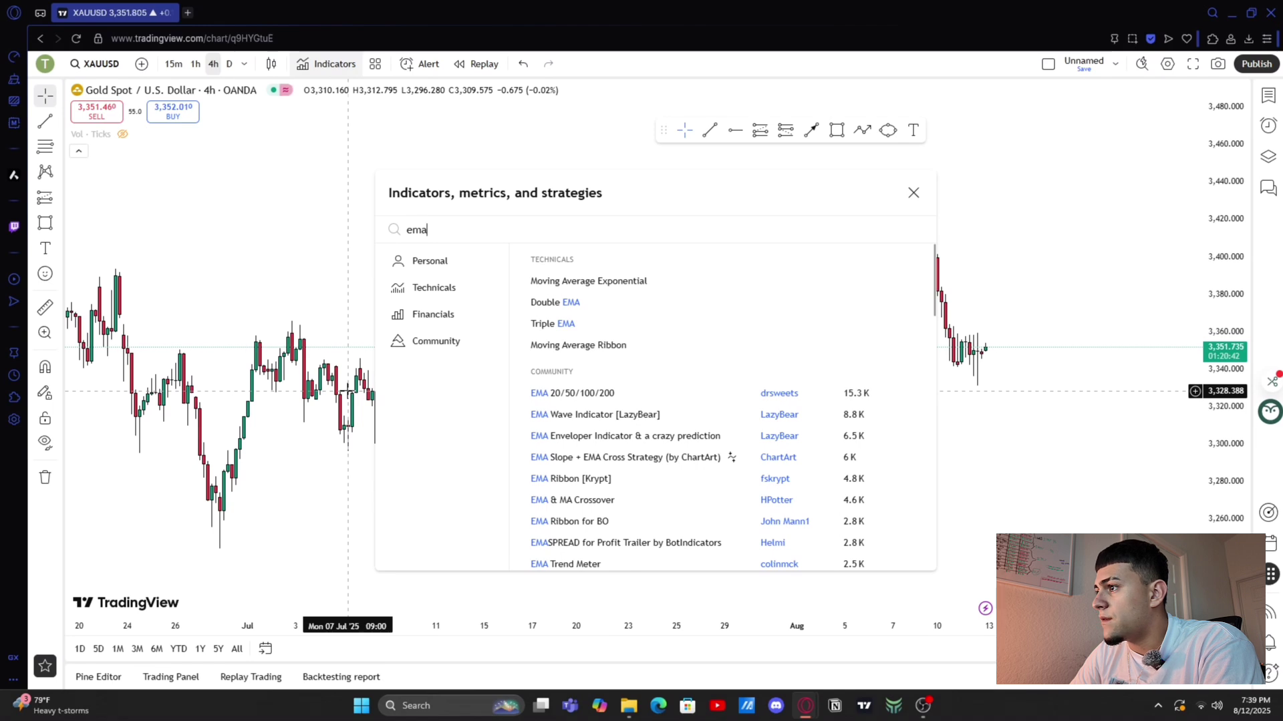
click(225, 397)
double_click(226, 404)
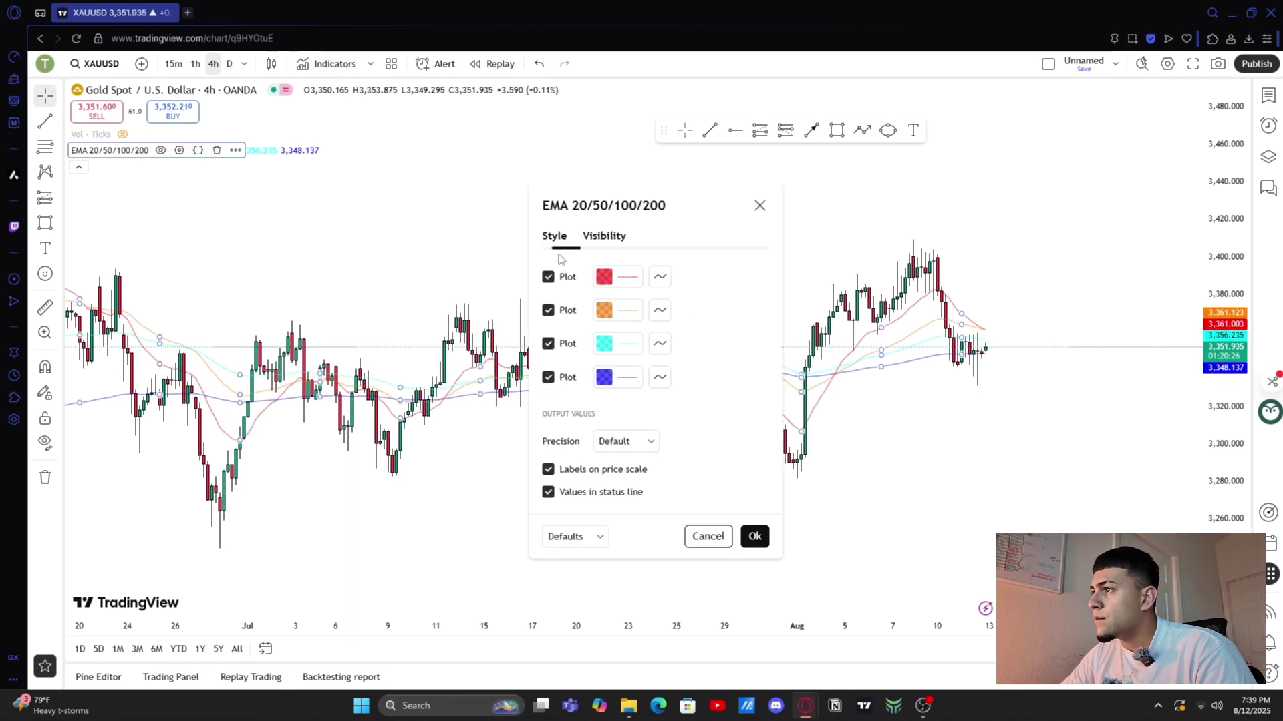
click(547, 343)
click(548, 310)
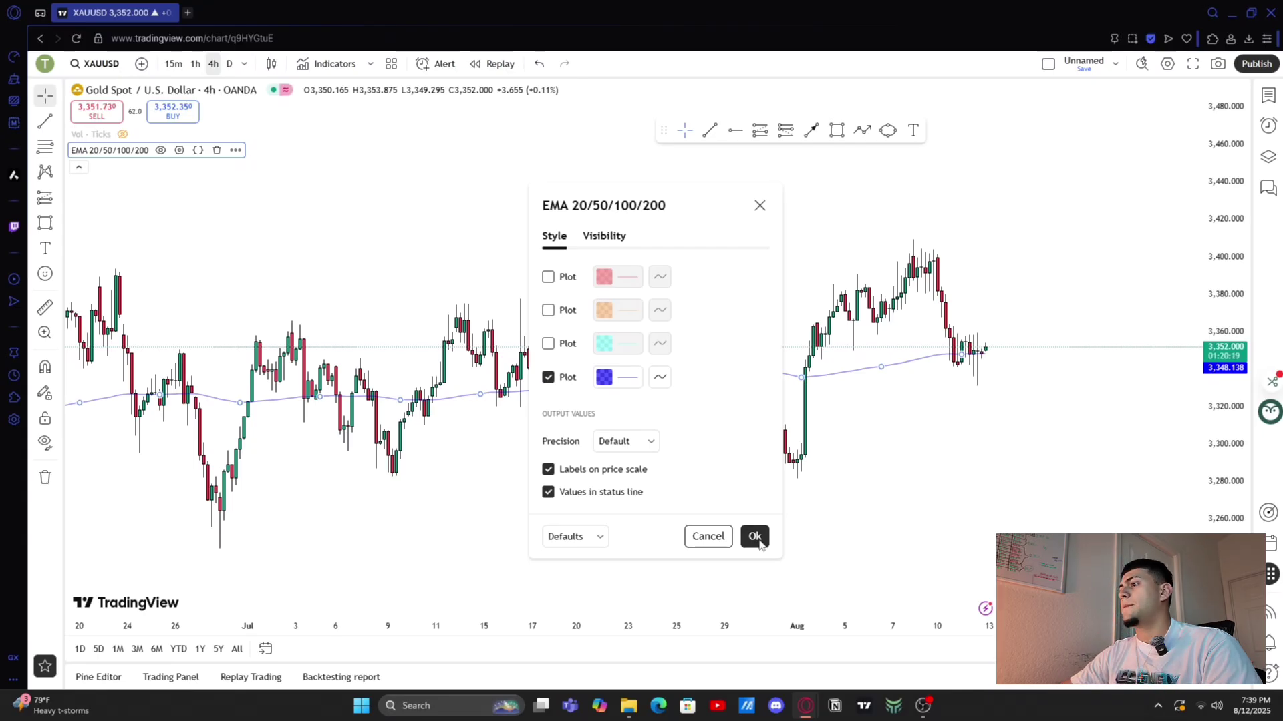
click(754, 536)
scroll(681, 294, down, 3)
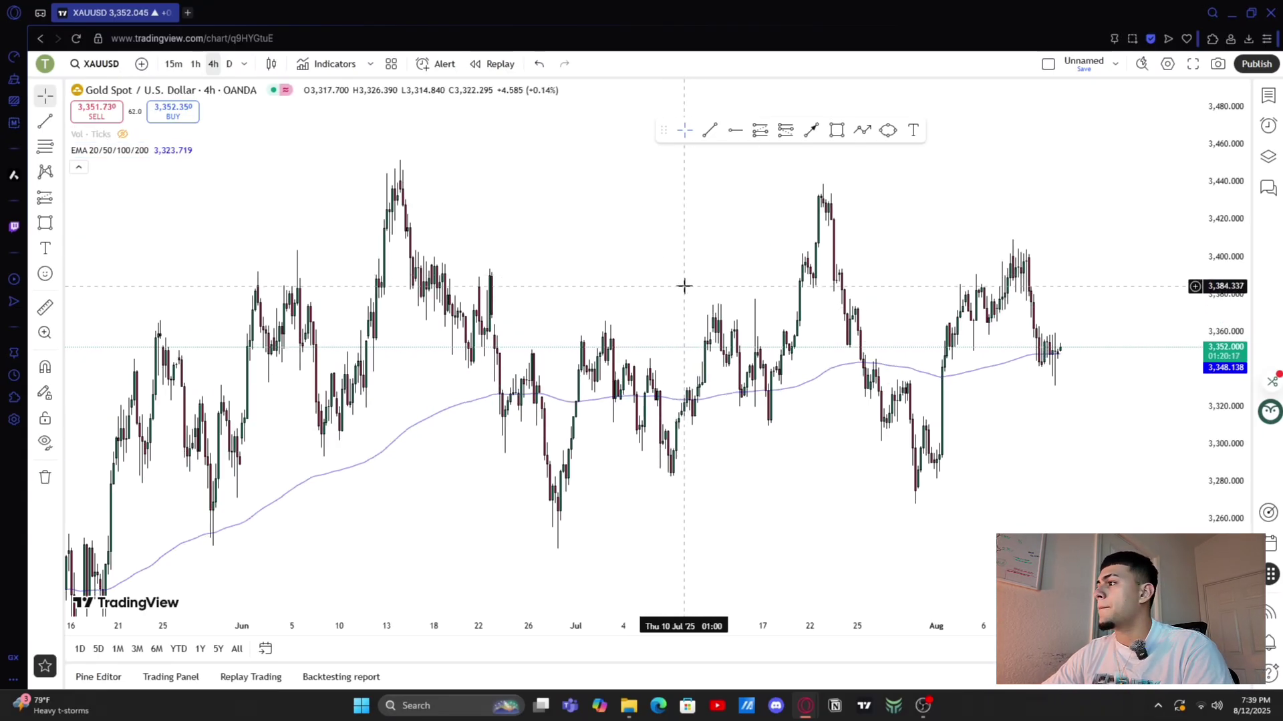
scroll(684, 286, up, 3)
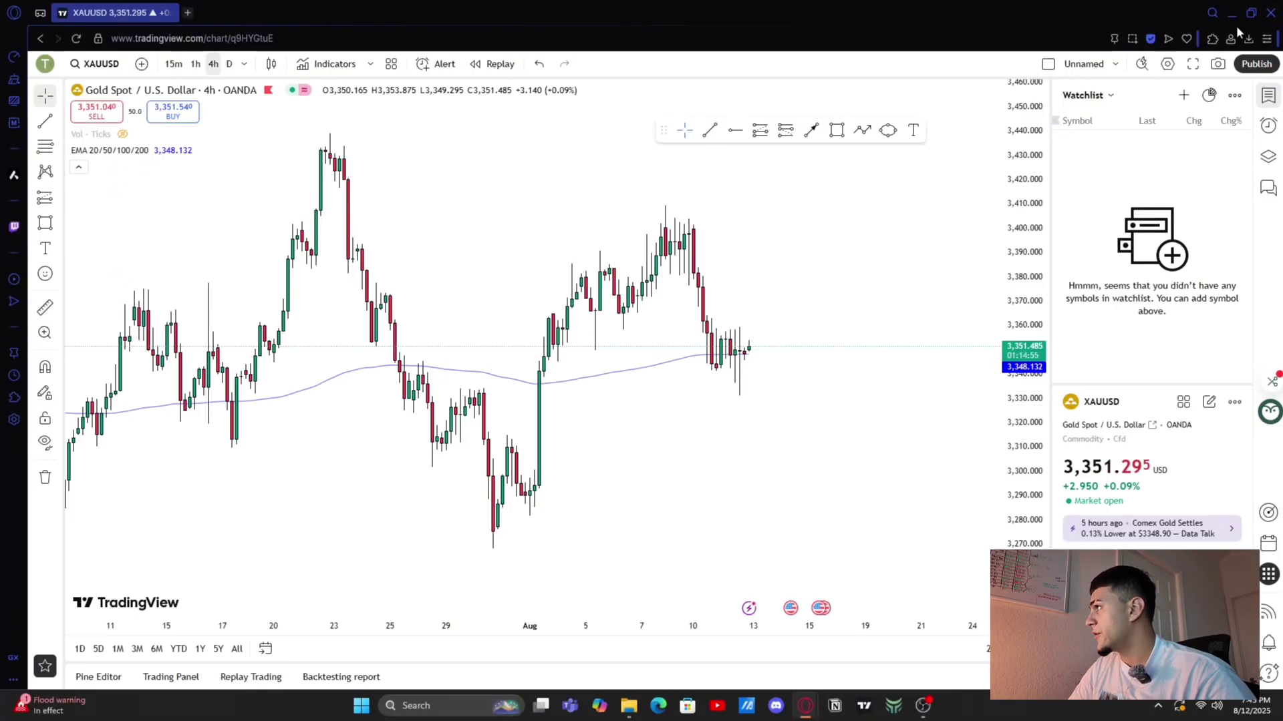
- Open the Add symbol dialog from the watchlist's + button
click(1183, 95)
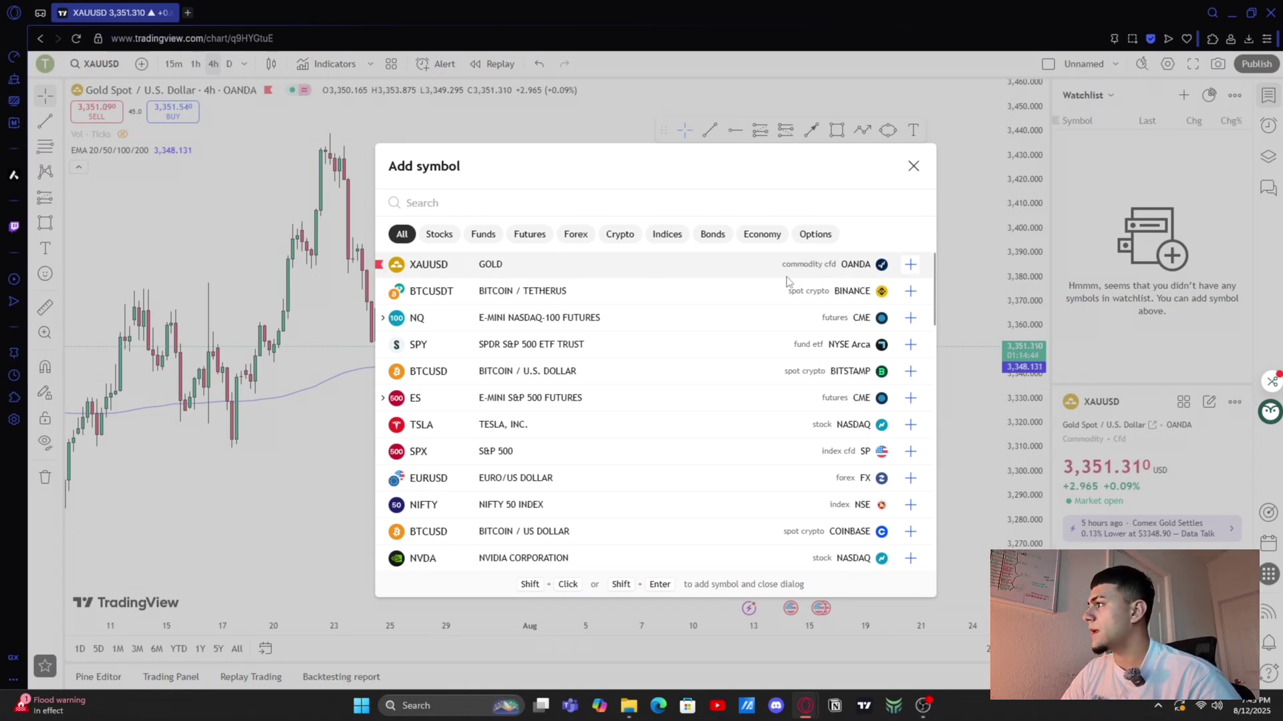
- Add XAUUSD, CMC Markets EURUSD, Pepperstone NAS100 and CAPITALCOM US30 to the watchlist
click(908, 267)
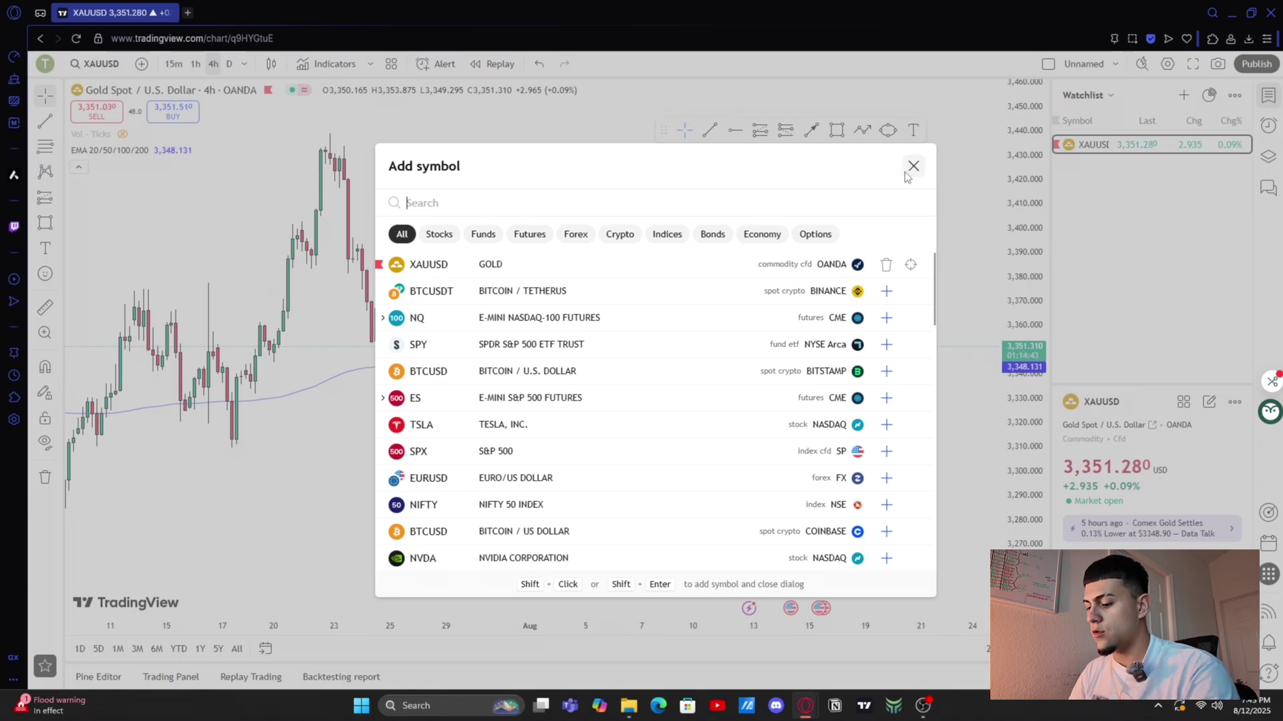
text(URUSD)
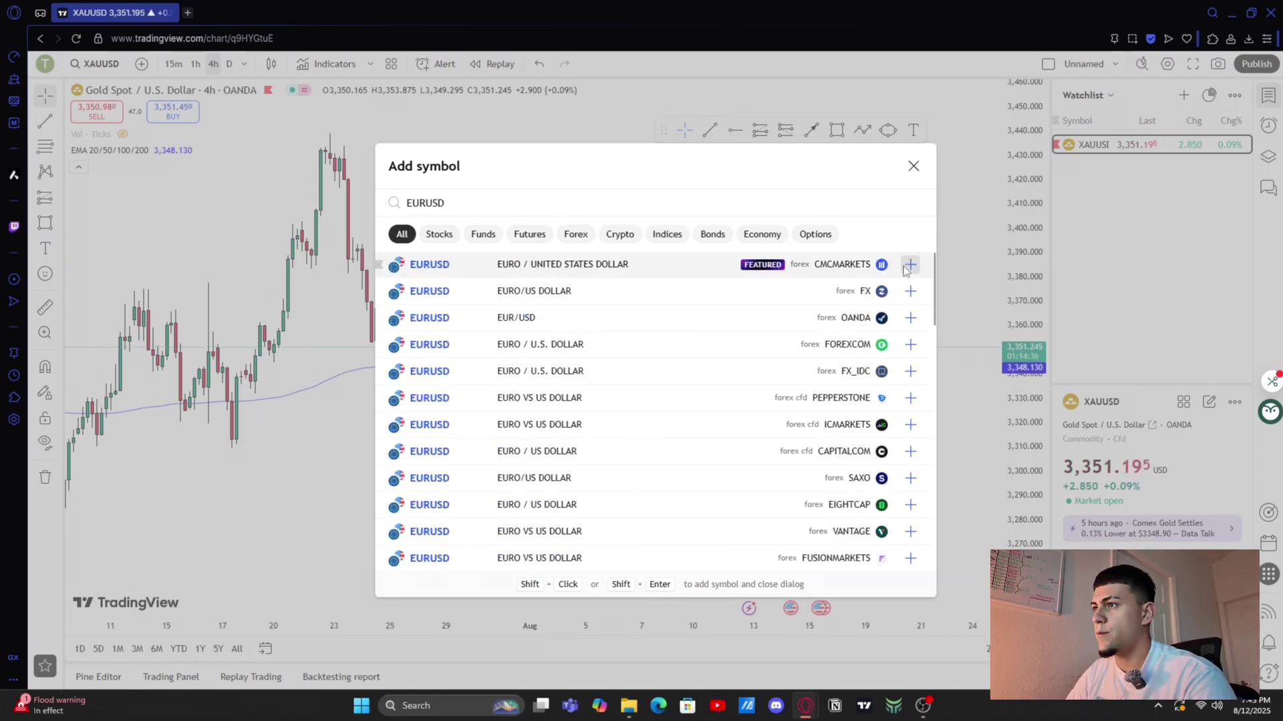
click(378, 265)
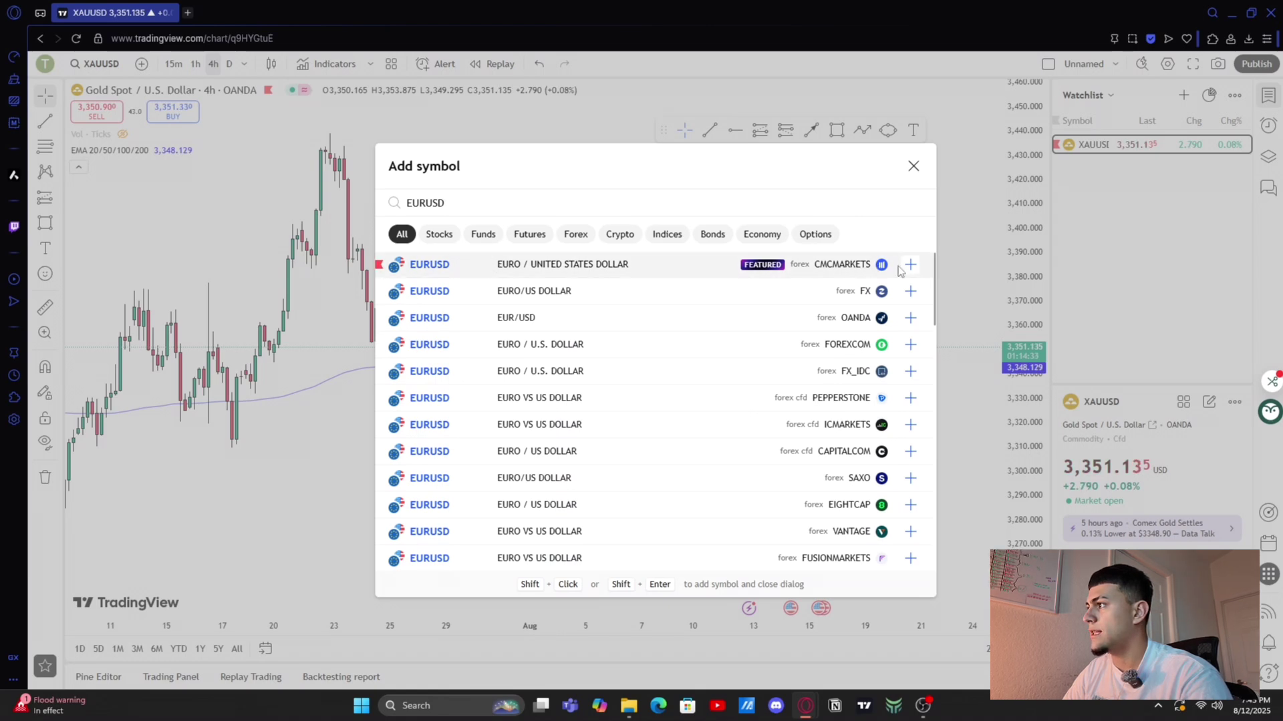
click(908, 267)
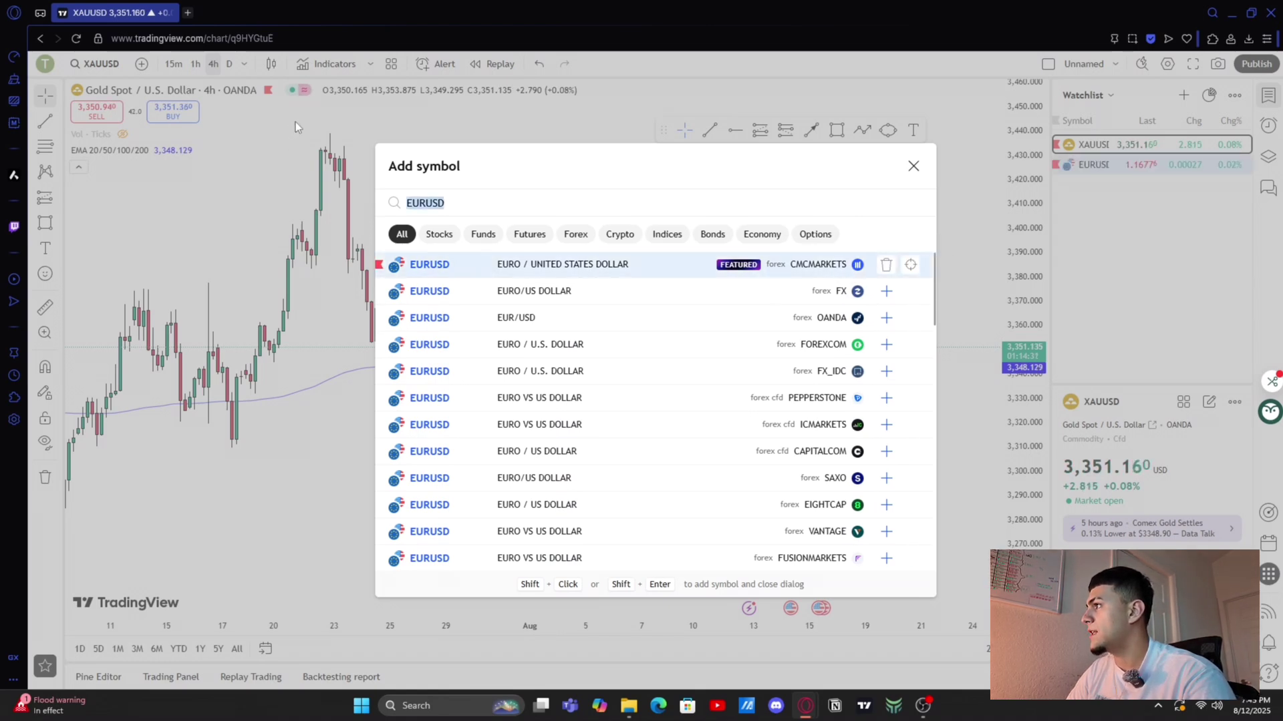
text(NAS)
click(911, 345)
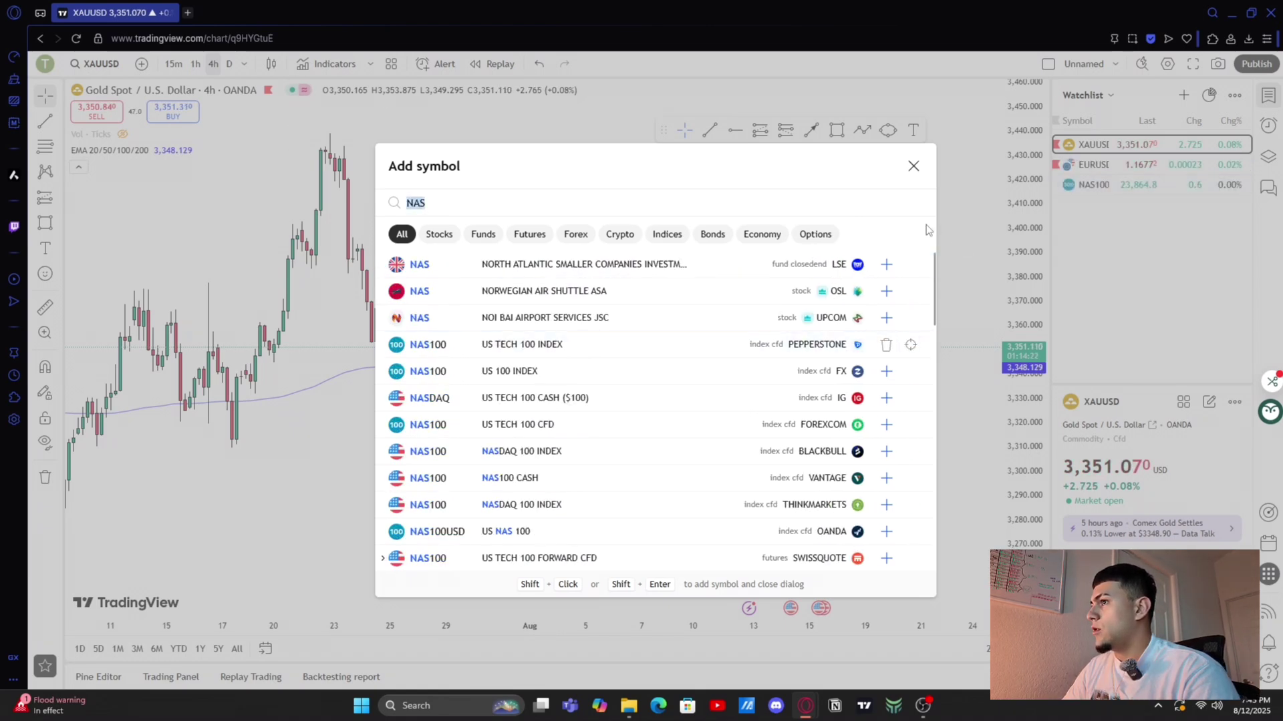
key(BackSpace)
text(US30)
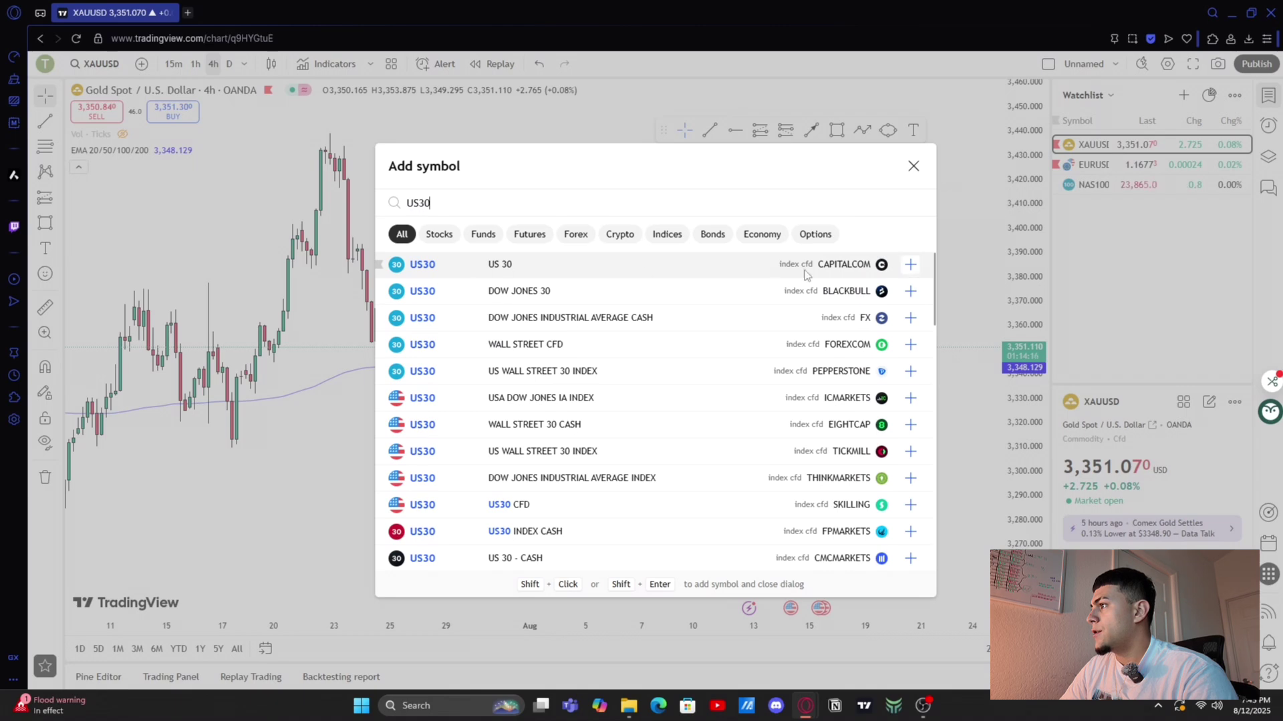
click(911, 265)
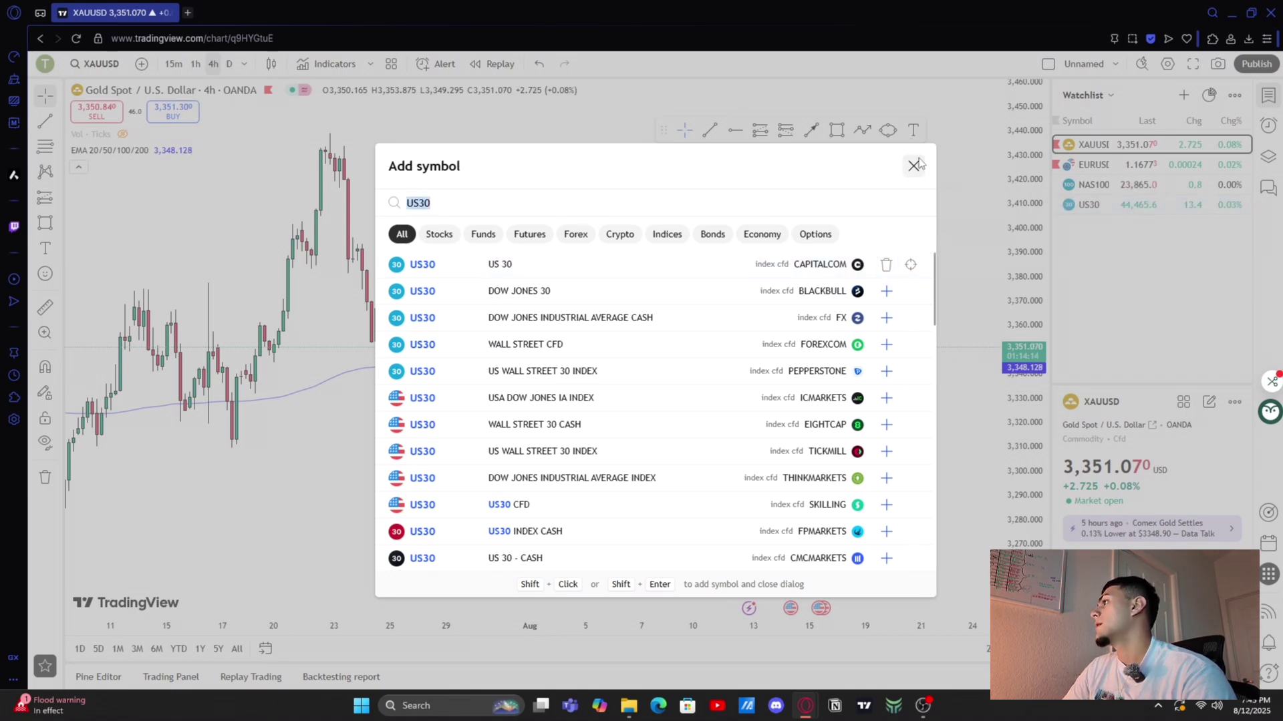
click(913, 166)
- Display the EURUSD chart from the watchlist, briefly viewing NAS100 along the way
click(1172, 167)
key(Down)
key(Down)
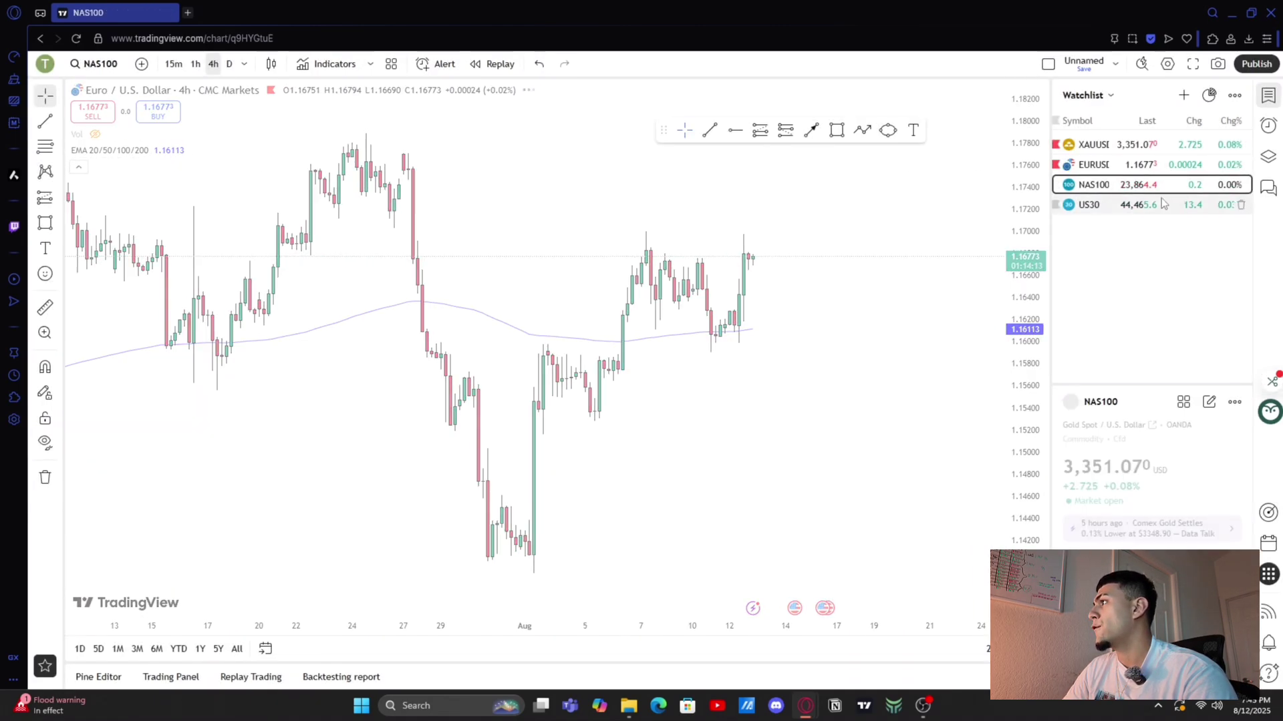
click(1150, 180)
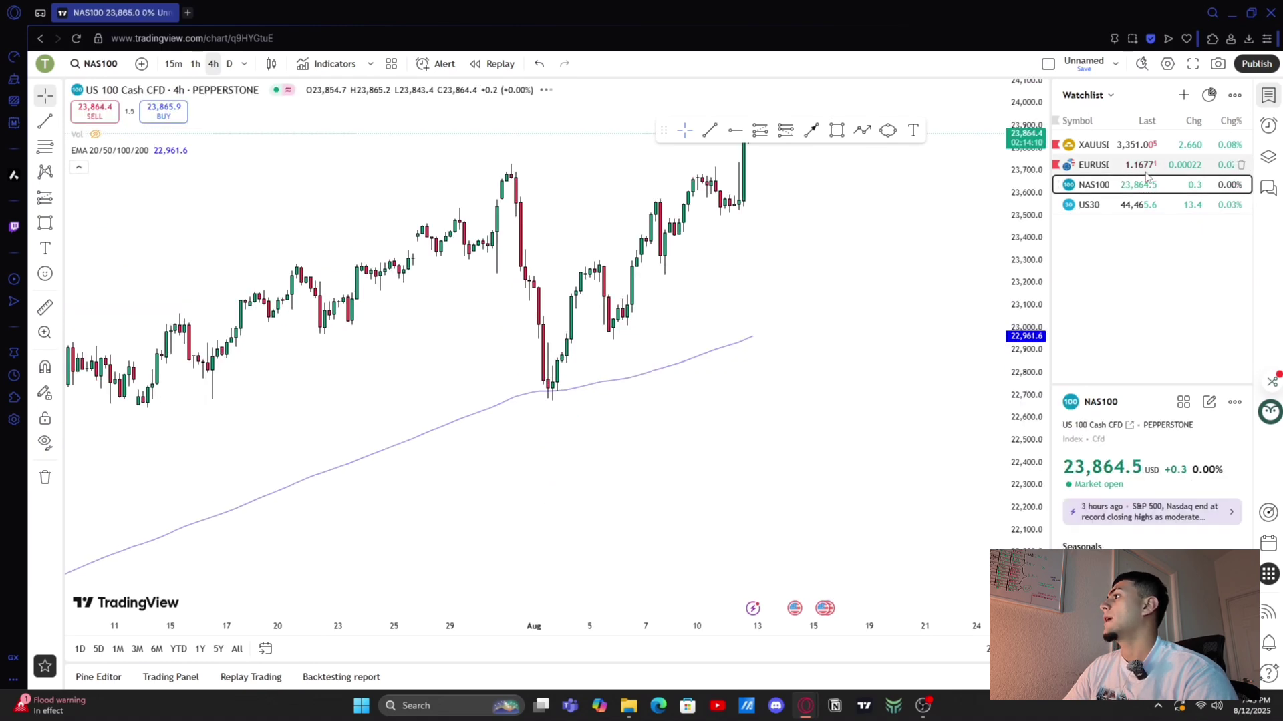
click(1140, 160)
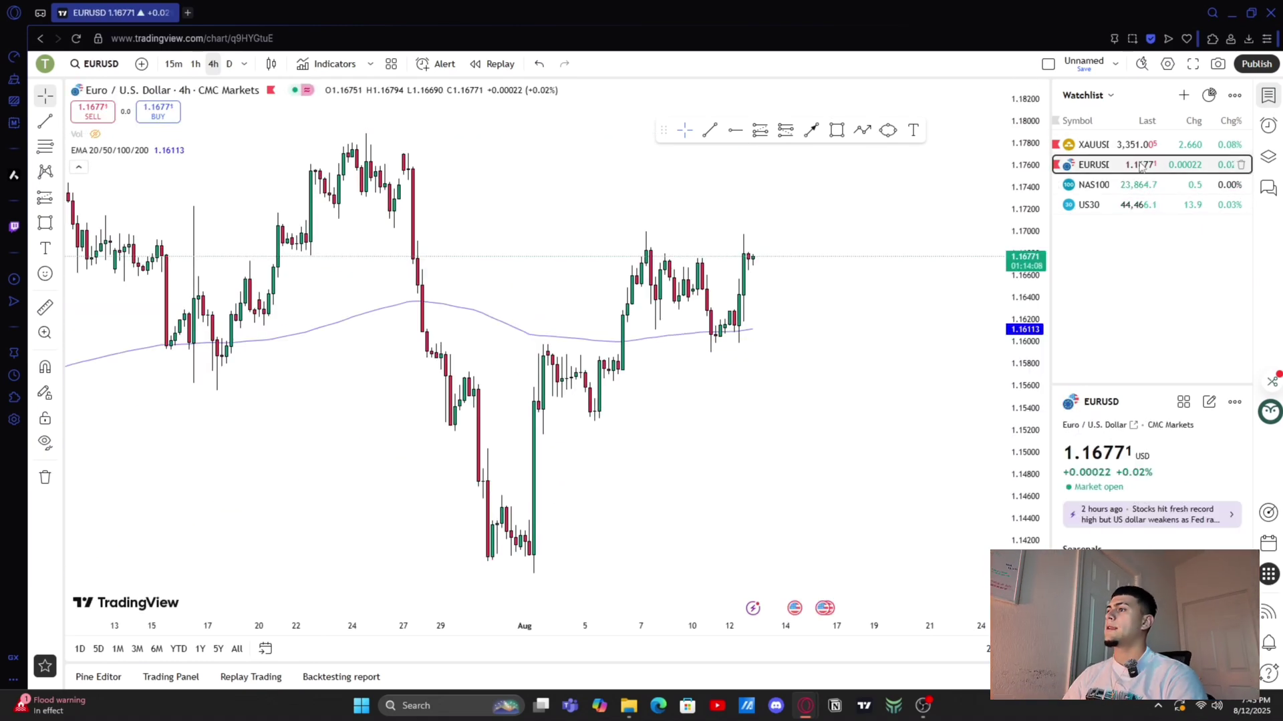